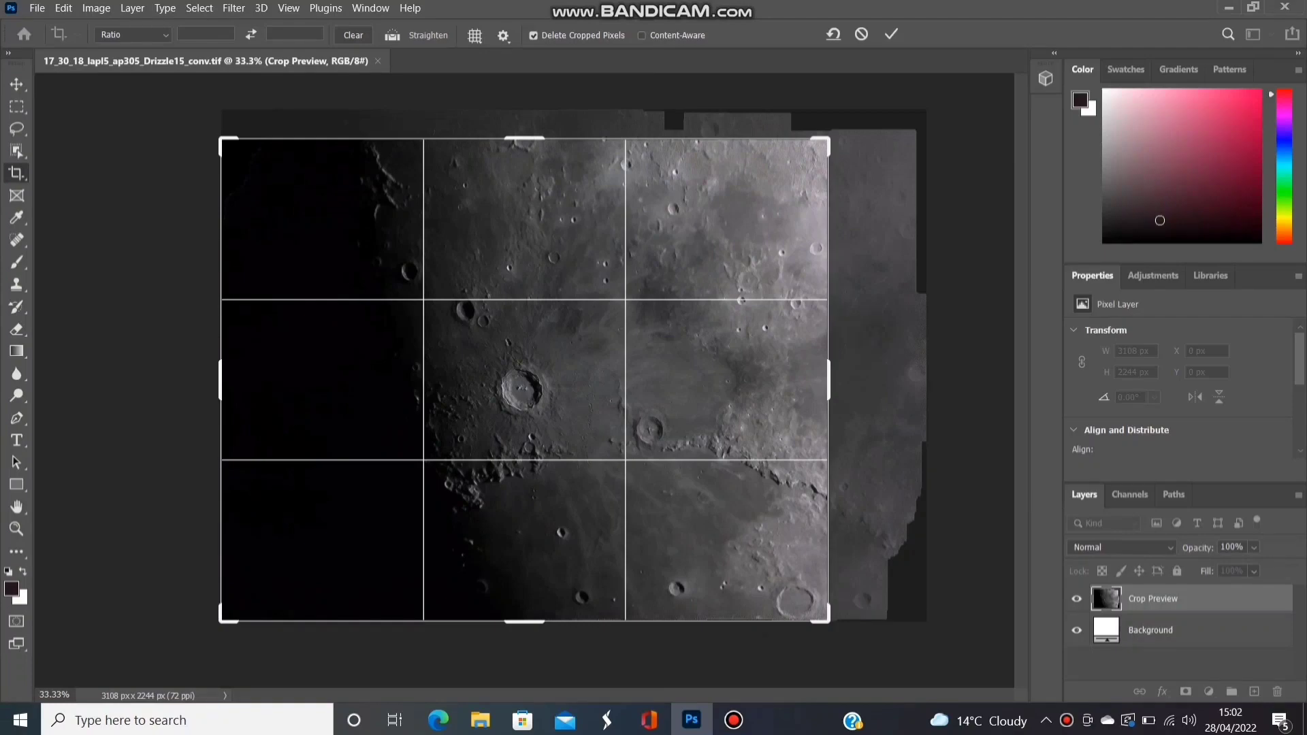
Crop the lunar image to about 2586 x 1980 px, trimming away its uneven outer edges
left_click_drag(532, 621, 534, 591)
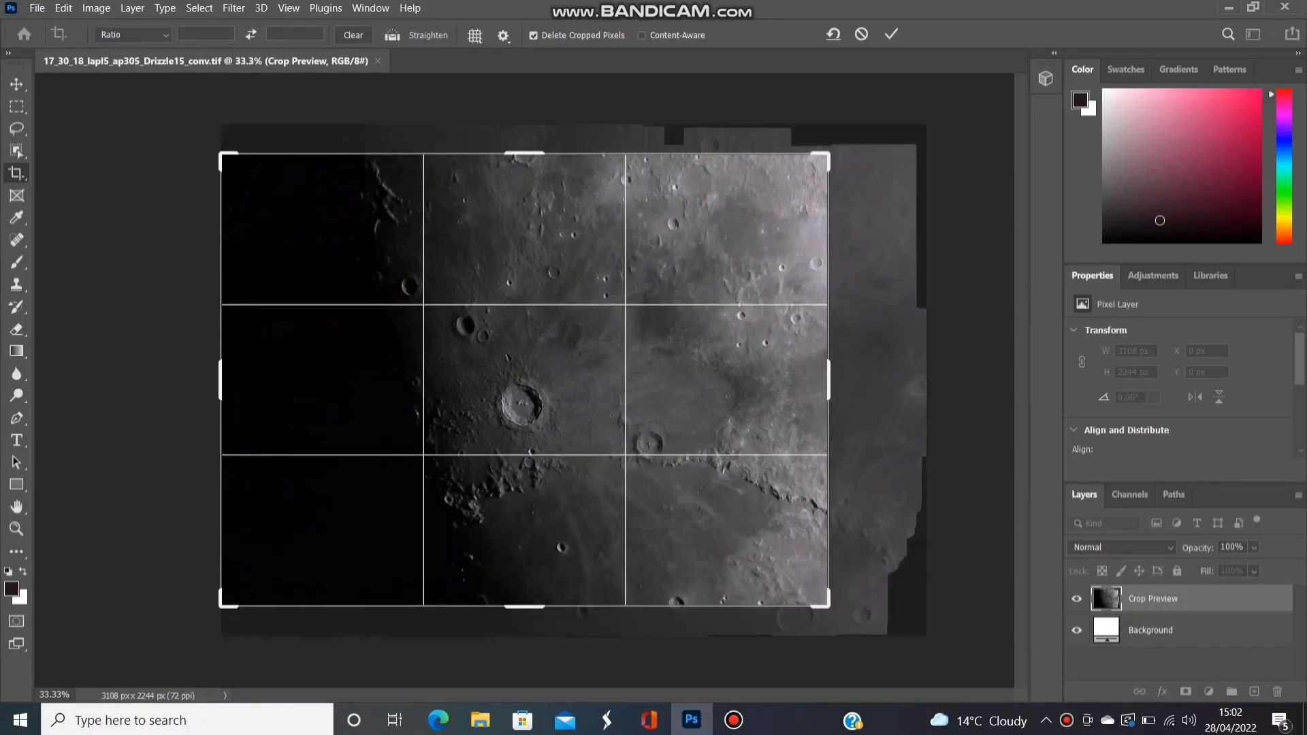
left_click_drag(220, 379, 253, 371)
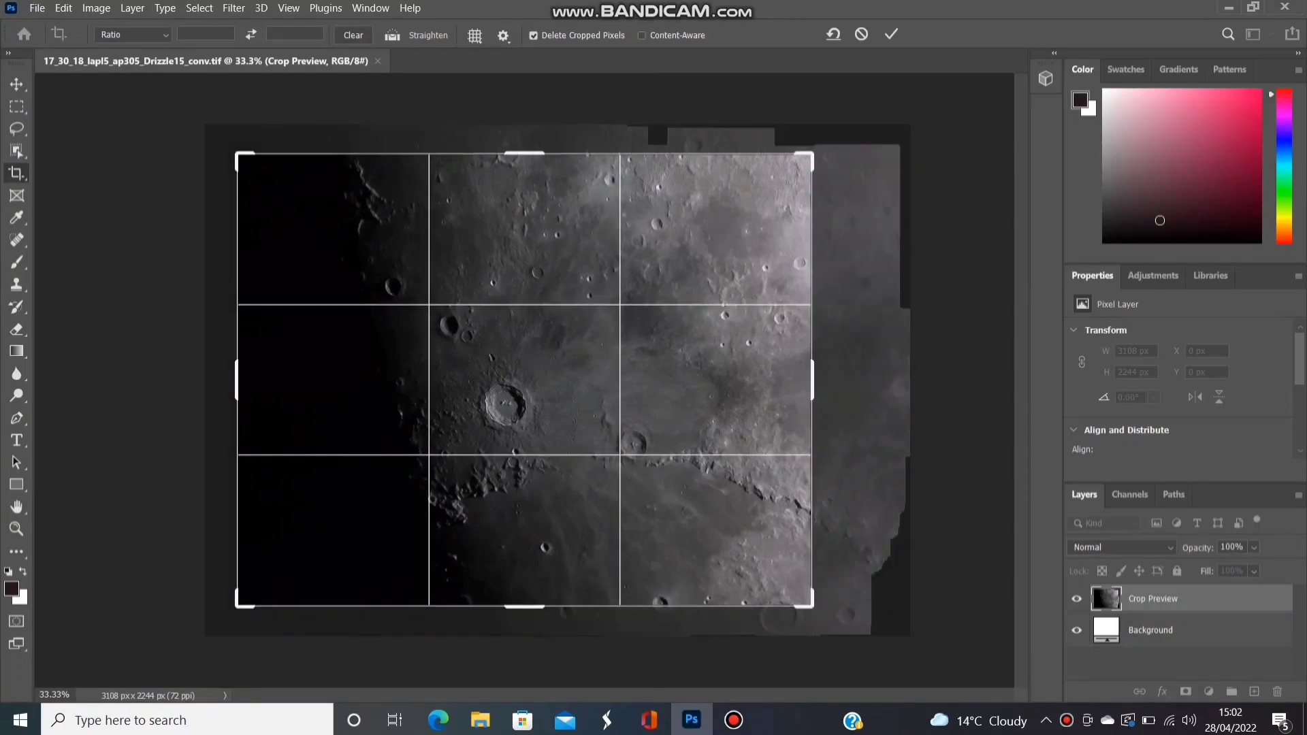
left_click_drag(812, 380, 832, 368)
left_click(96, 9)
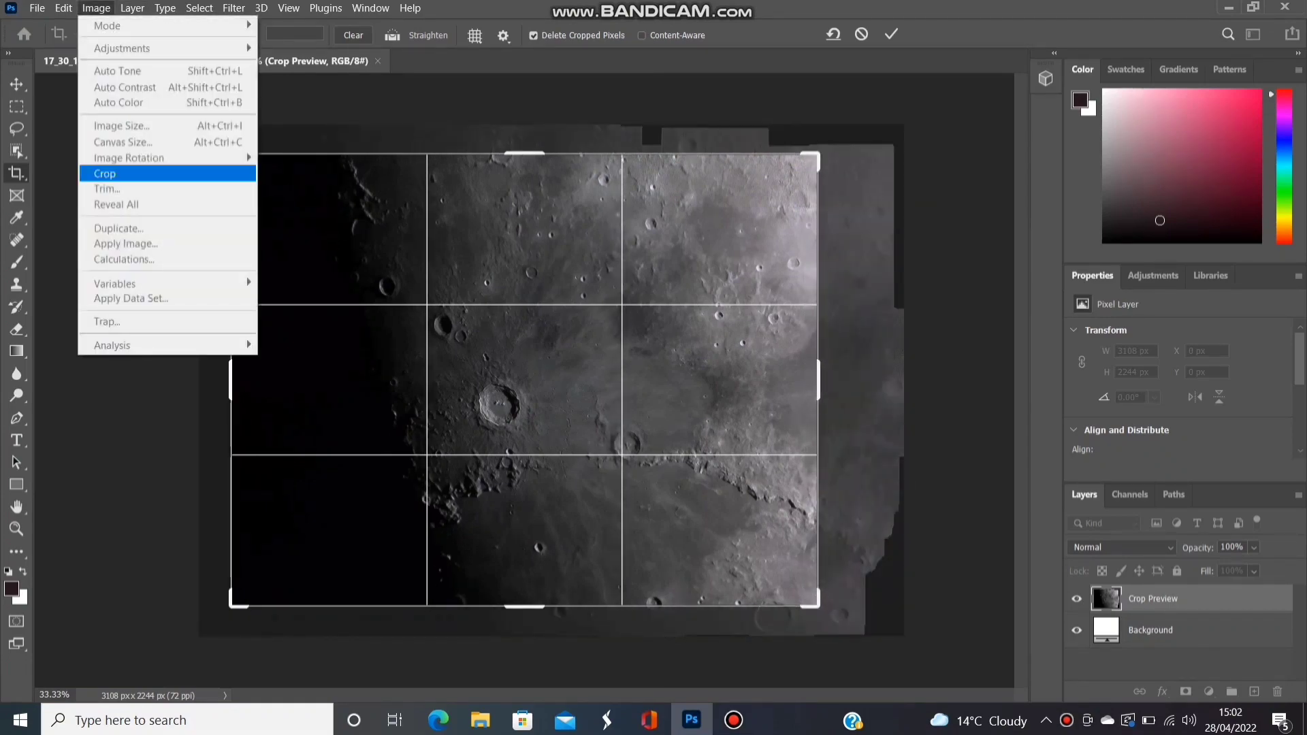
left_click(104, 173)
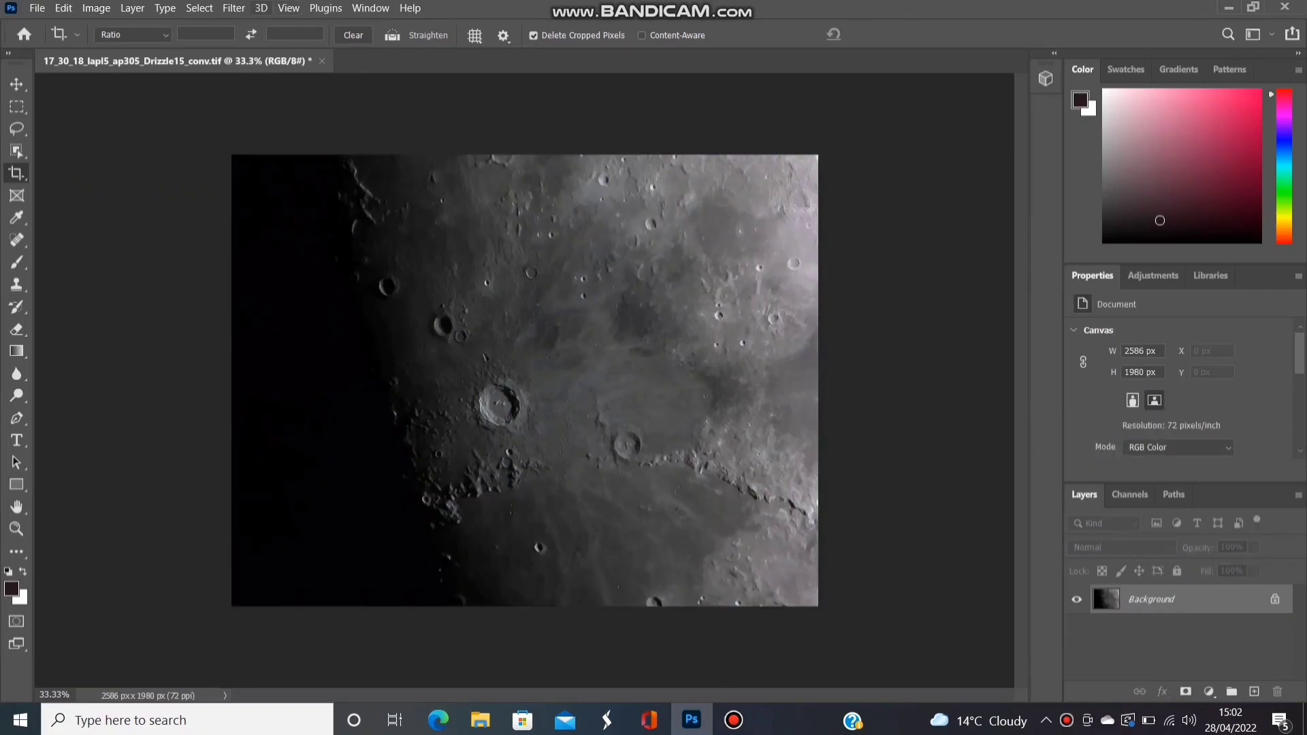
Apply the Camera Raw Filter to the image with Dehaze set to +27
left_click(233, 8)
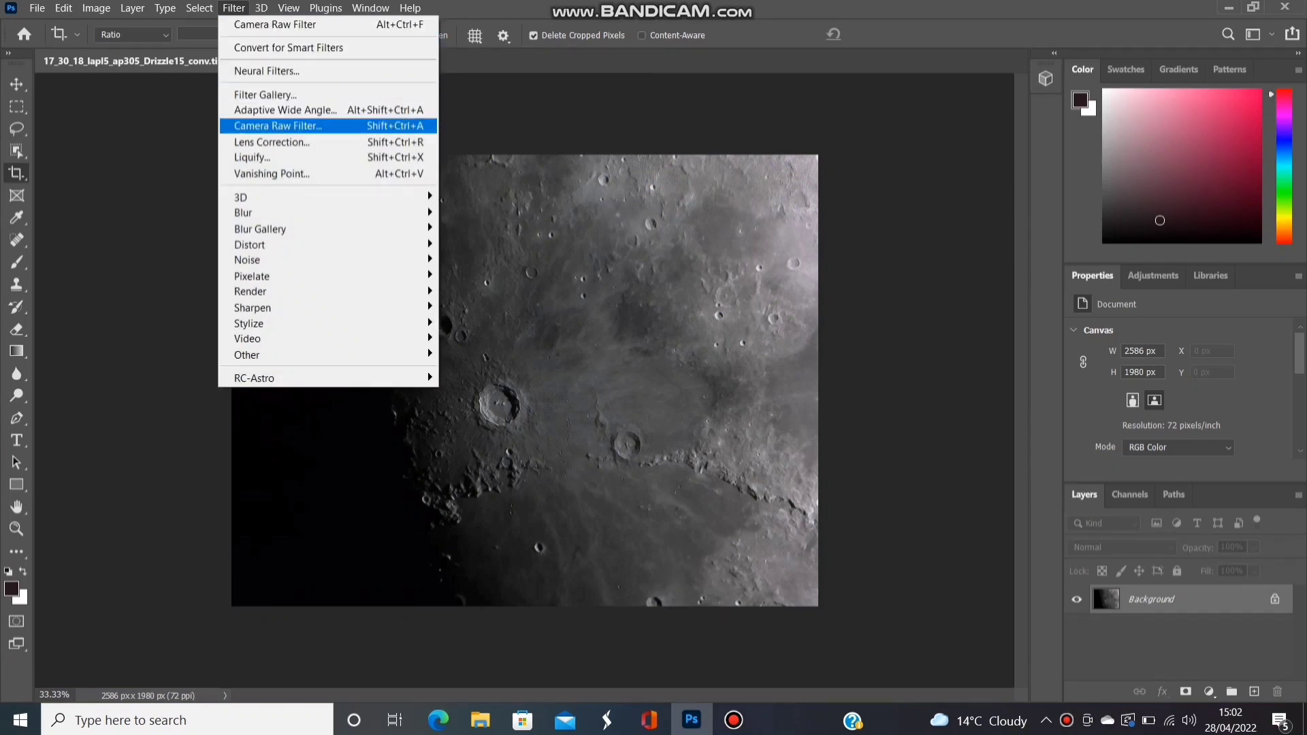
left_click(278, 125)
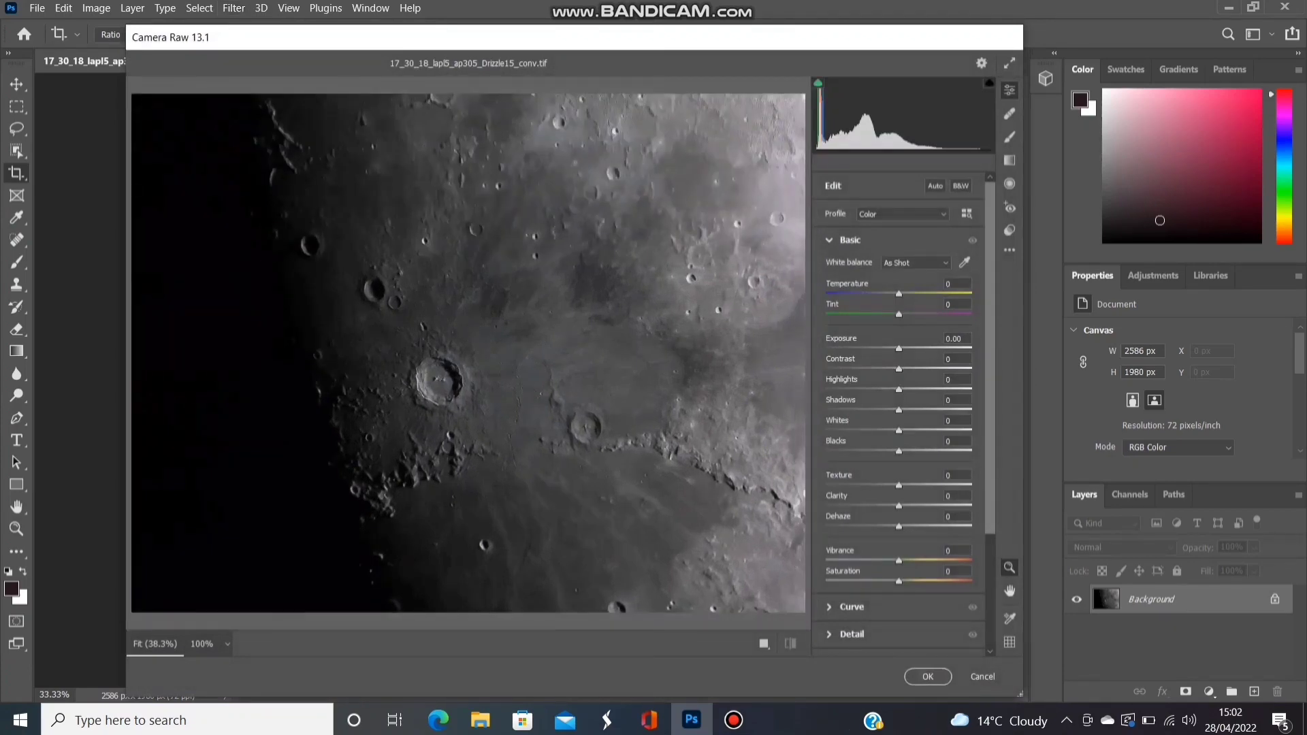
key("ctrl+1")
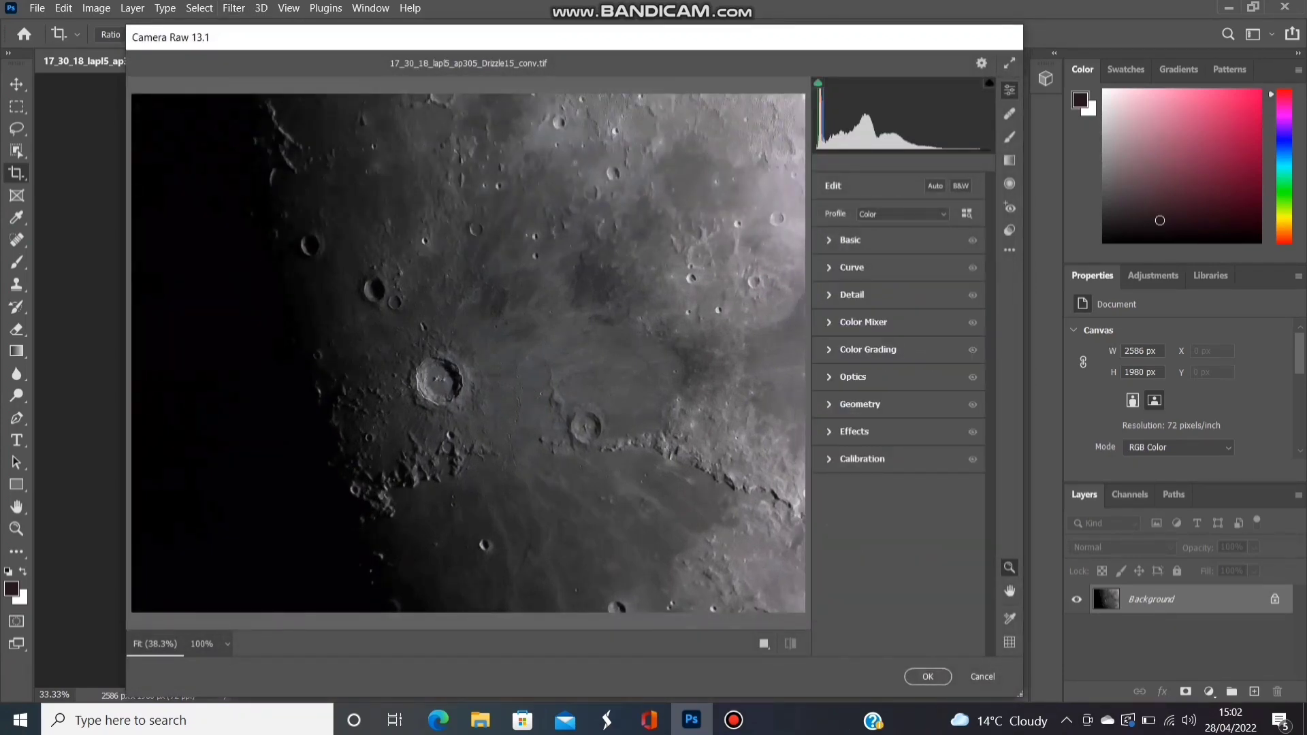
key("ctrl+1")
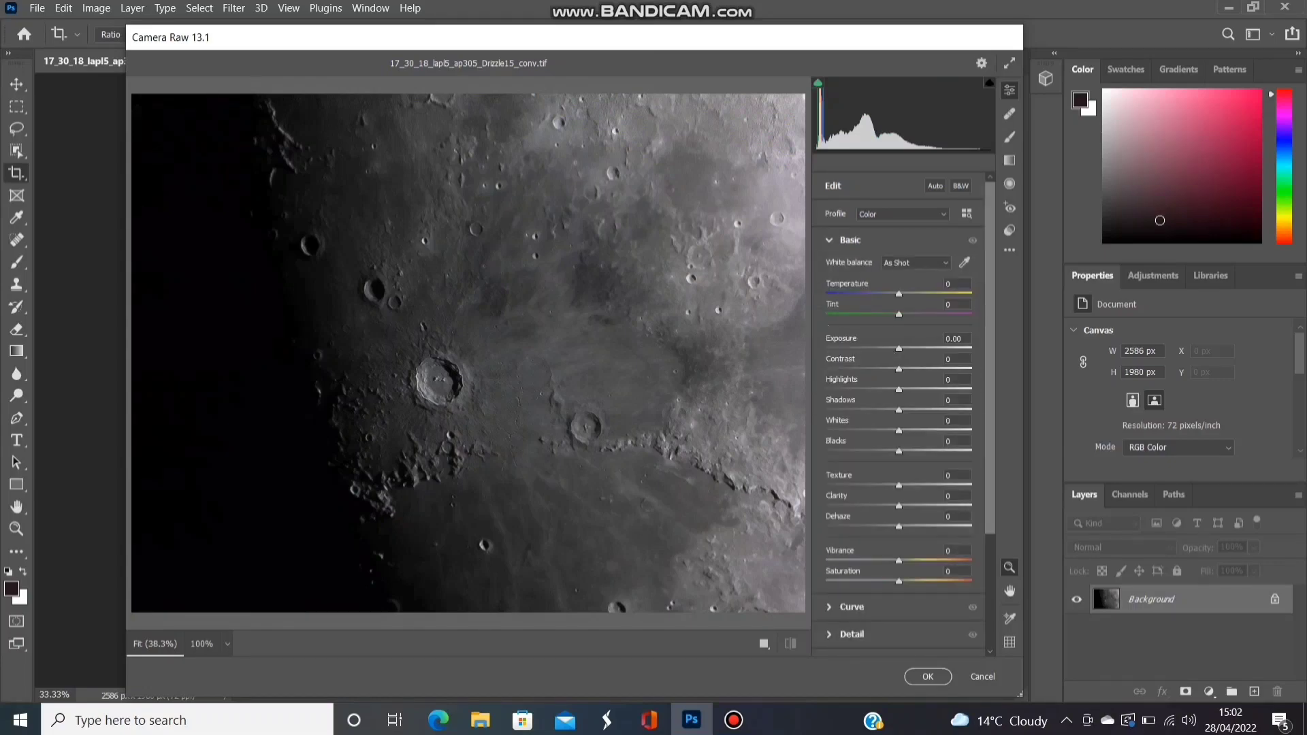
left_click_drag(898, 526, 911, 526)
key("Up")
key("Up")
key("Up")
key("Up")
key("Up")
key("Up")
key("Up")
key("Up")
key("Up")
key("Up")
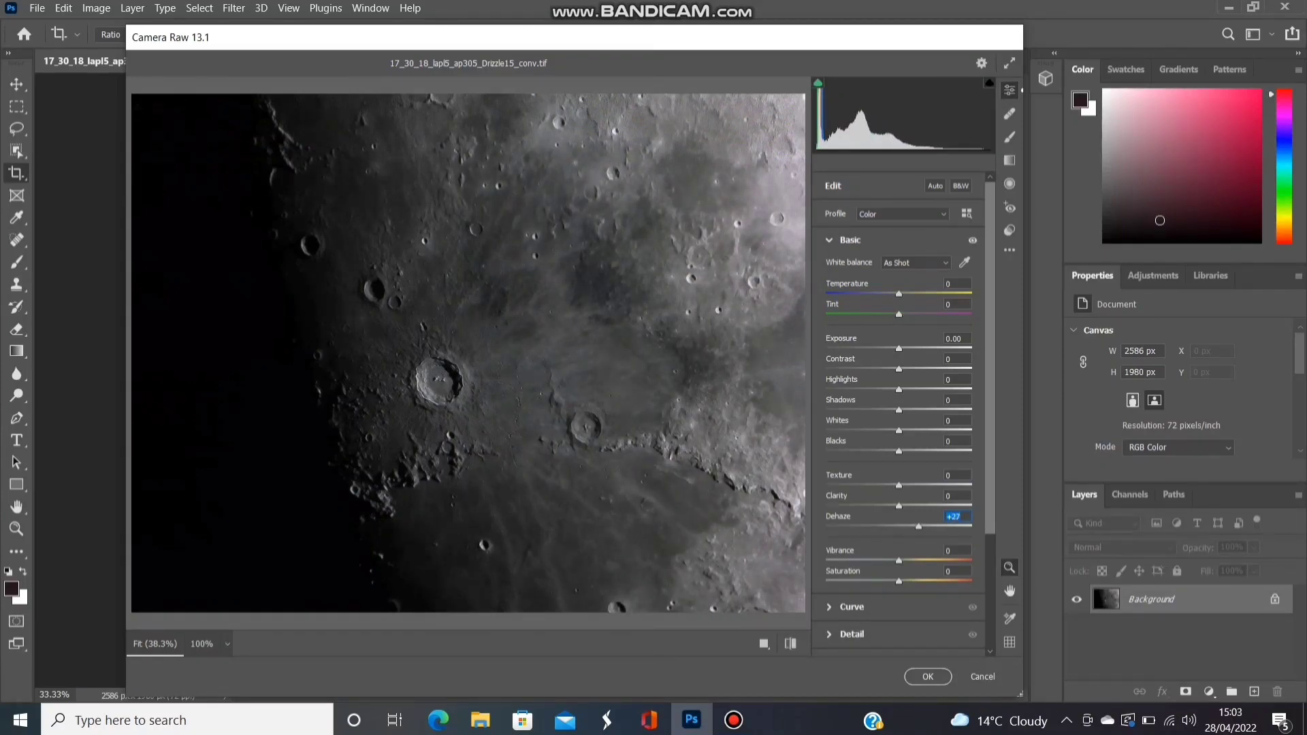
left_click(927, 676)
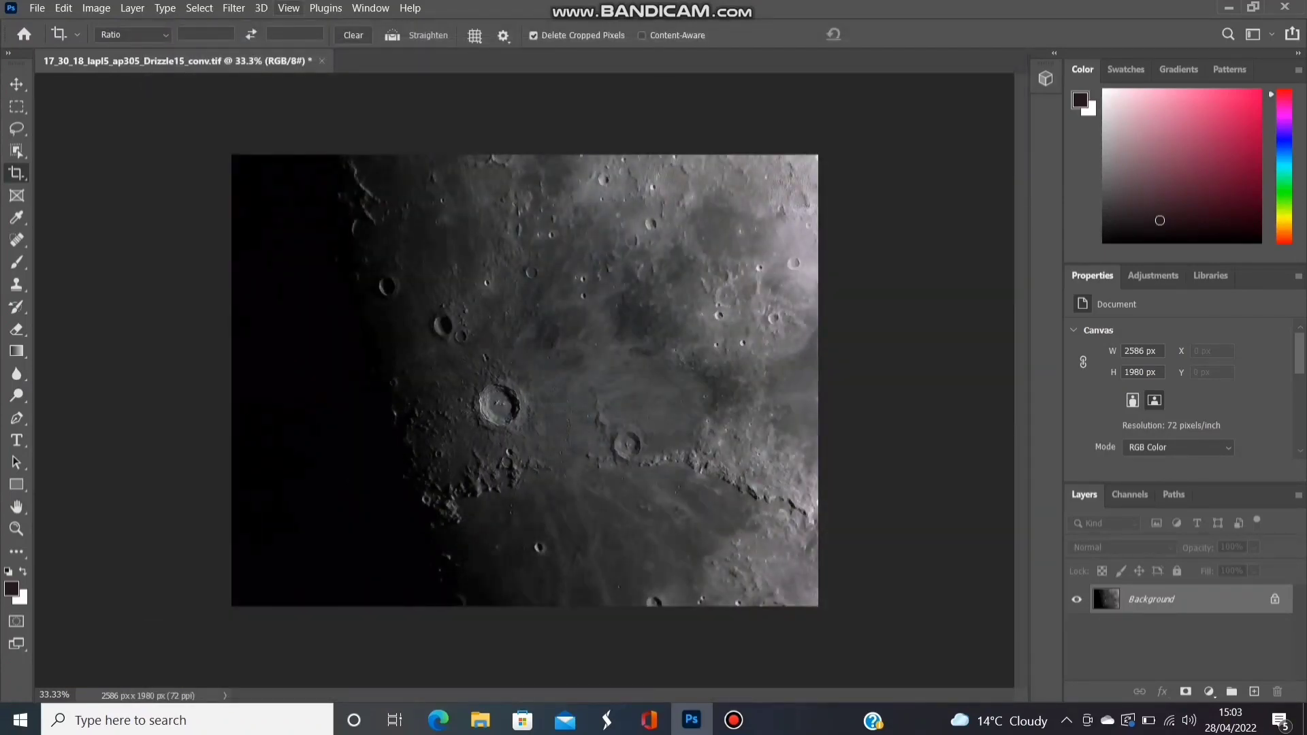
Apply the Camera Raw Filter again with Exposure +0.20, Saturation +100 and Vibrance +25
left_click(234, 9)
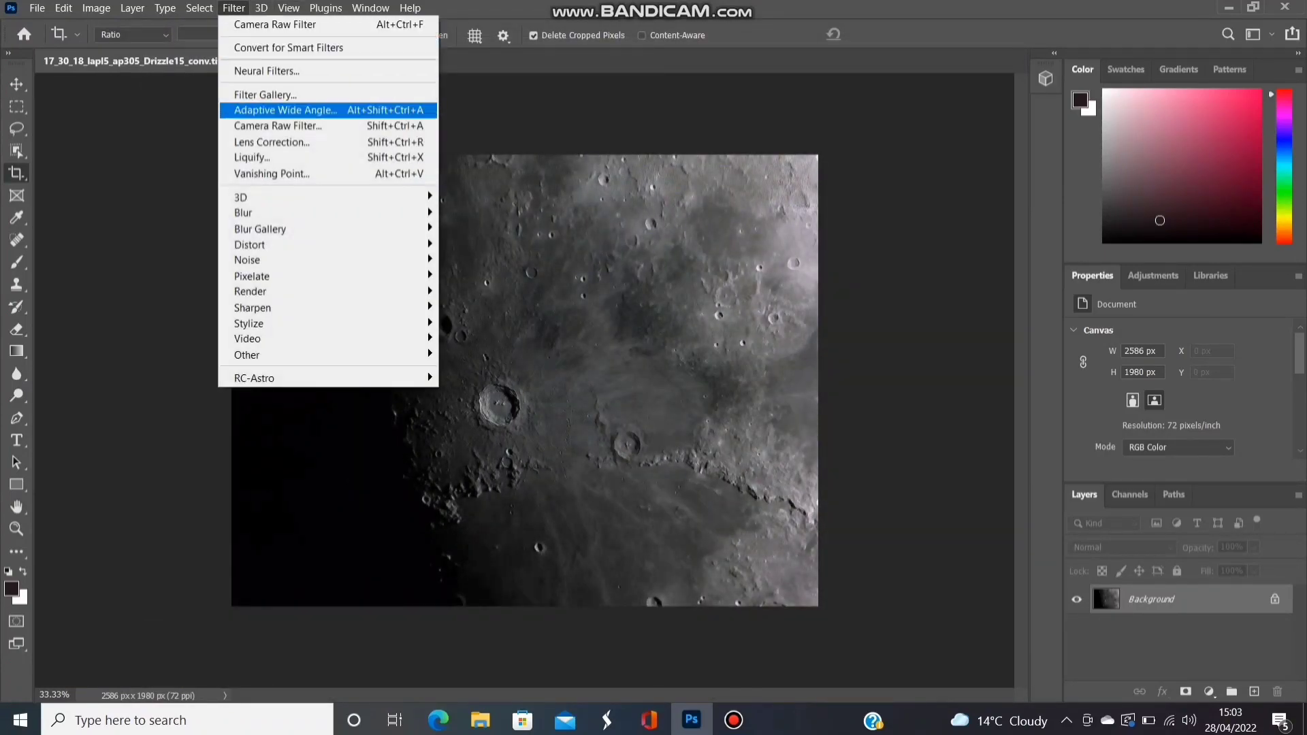
left_click(279, 125)
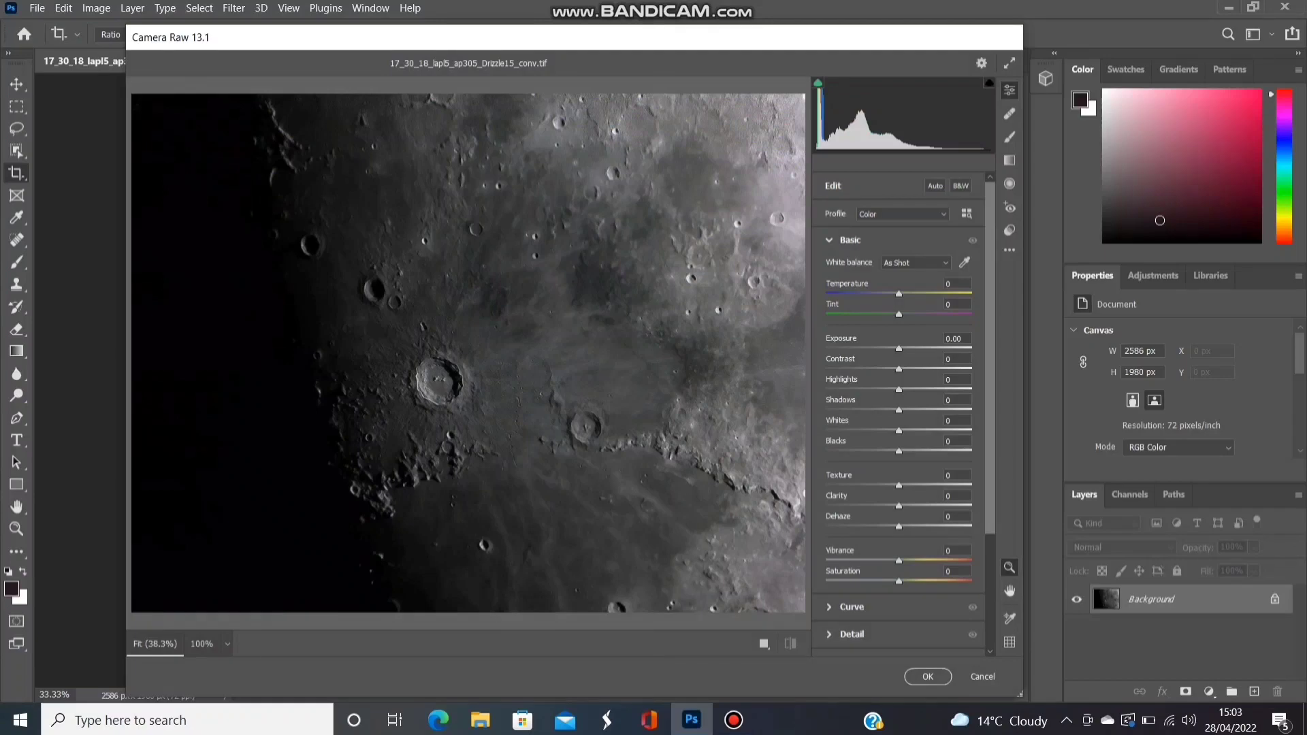
left_click_drag(898, 347, 901, 348)
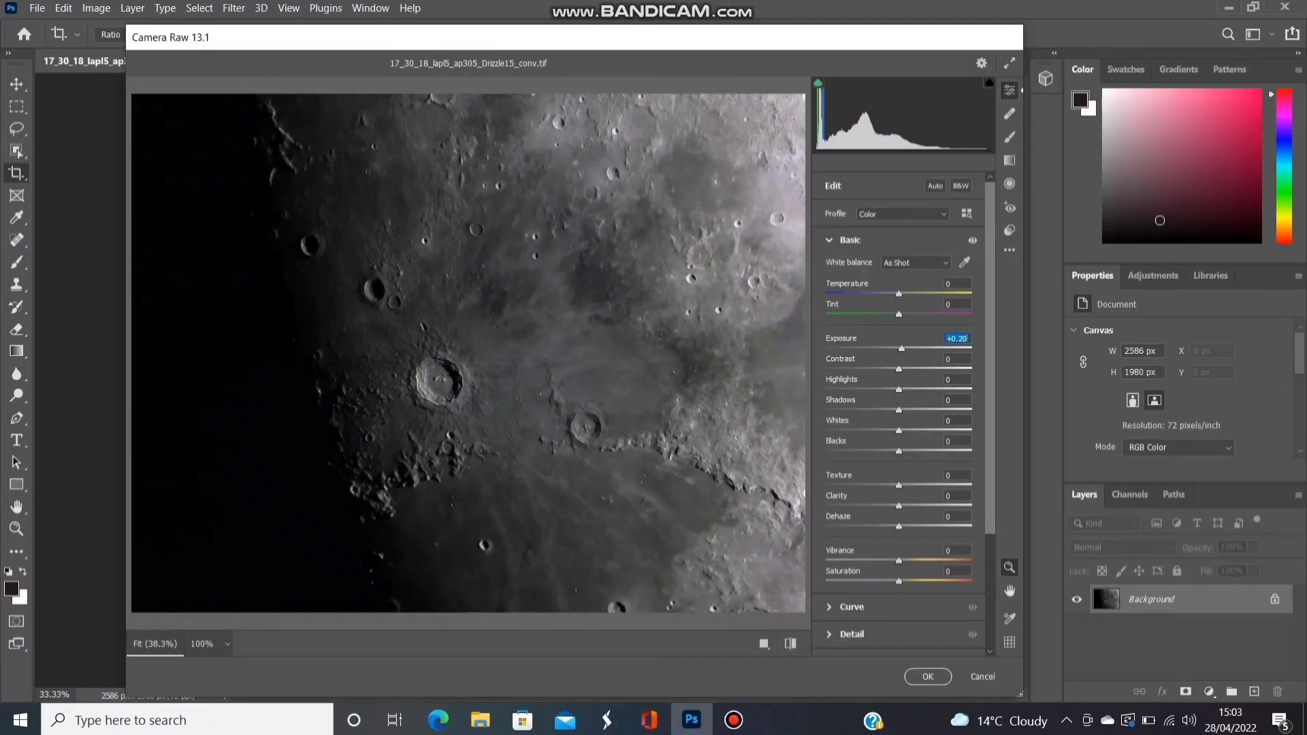
left_click_drag(899, 581, 971, 580)
left_click_drag(898, 560, 909, 560)
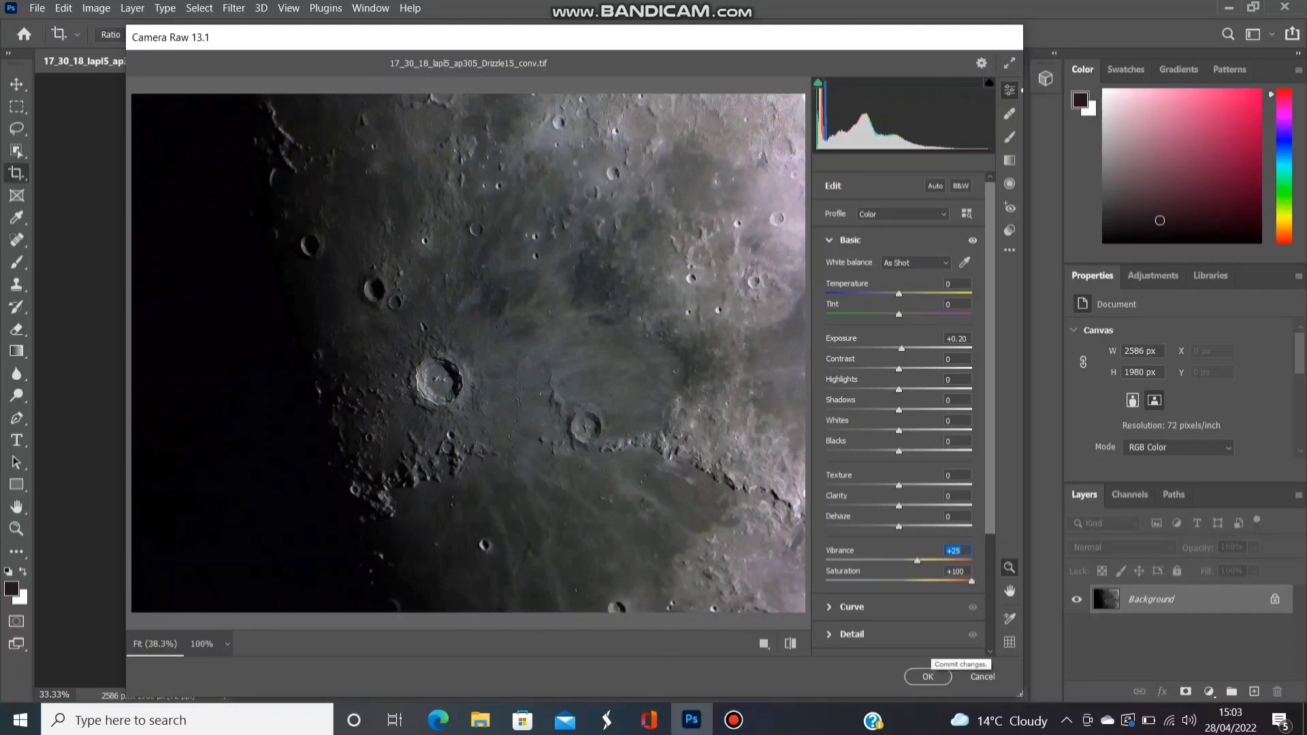
left_click(927, 676)
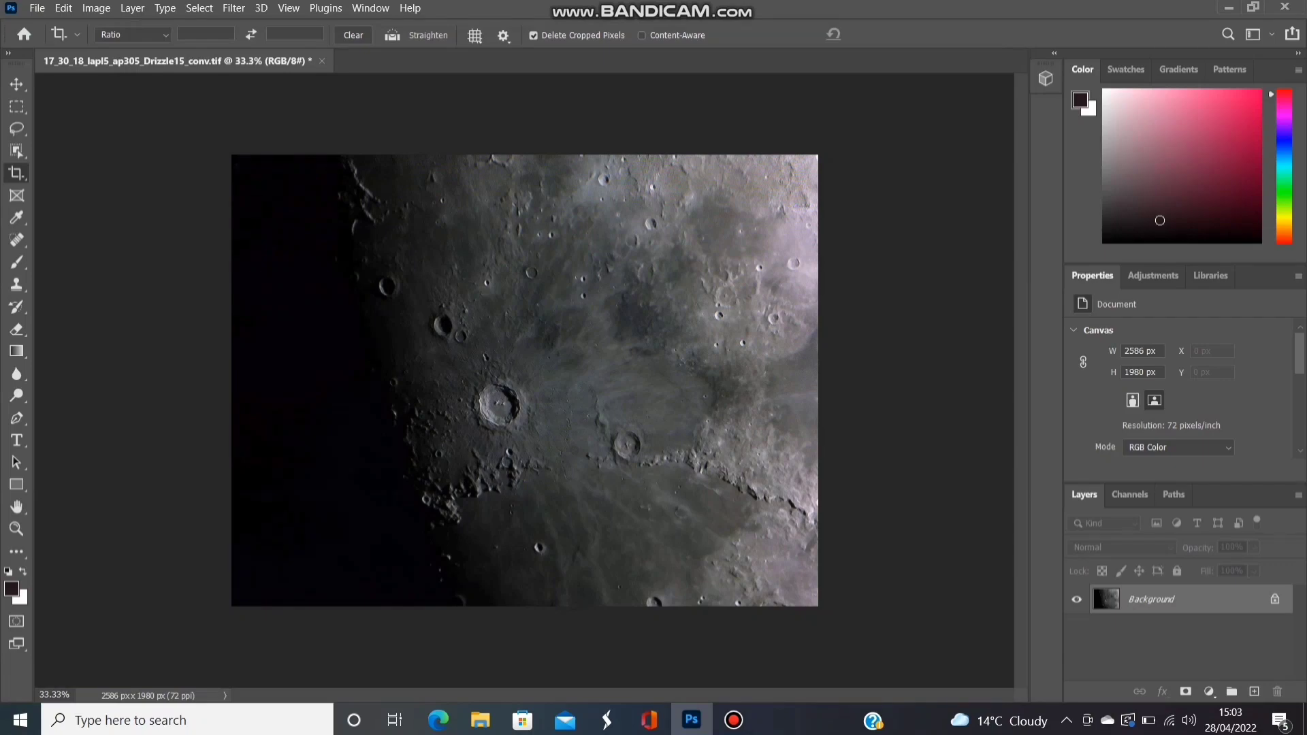
Apply another Camera Raw Filter pass with only Vibrance raised, to +21
left_click(234, 8)
key("Down")
key("Down")
key("Down")
key("Down")
key("Down")
key("Return")
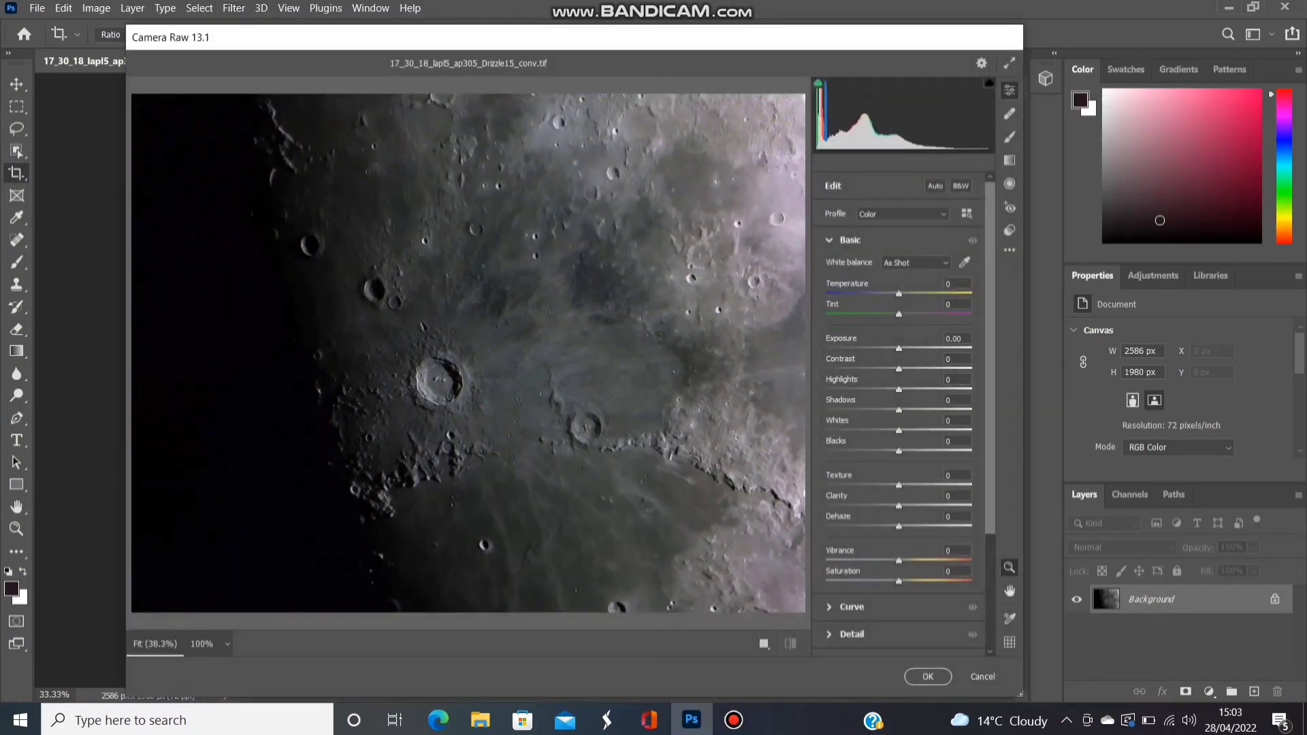
left_click_drag(898, 560, 910, 561)
key("Up")
key("Up")
key("Up")
key("Up")
key("Up")
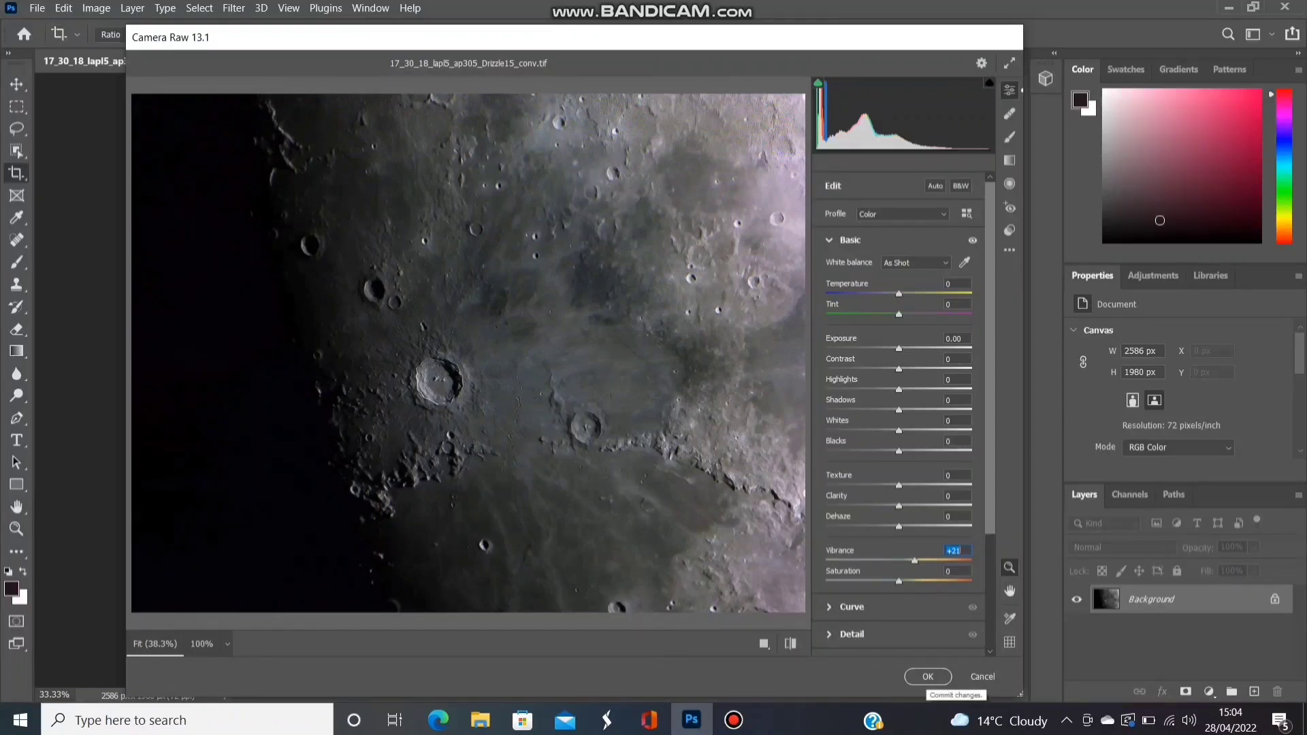
left_click(928, 677)
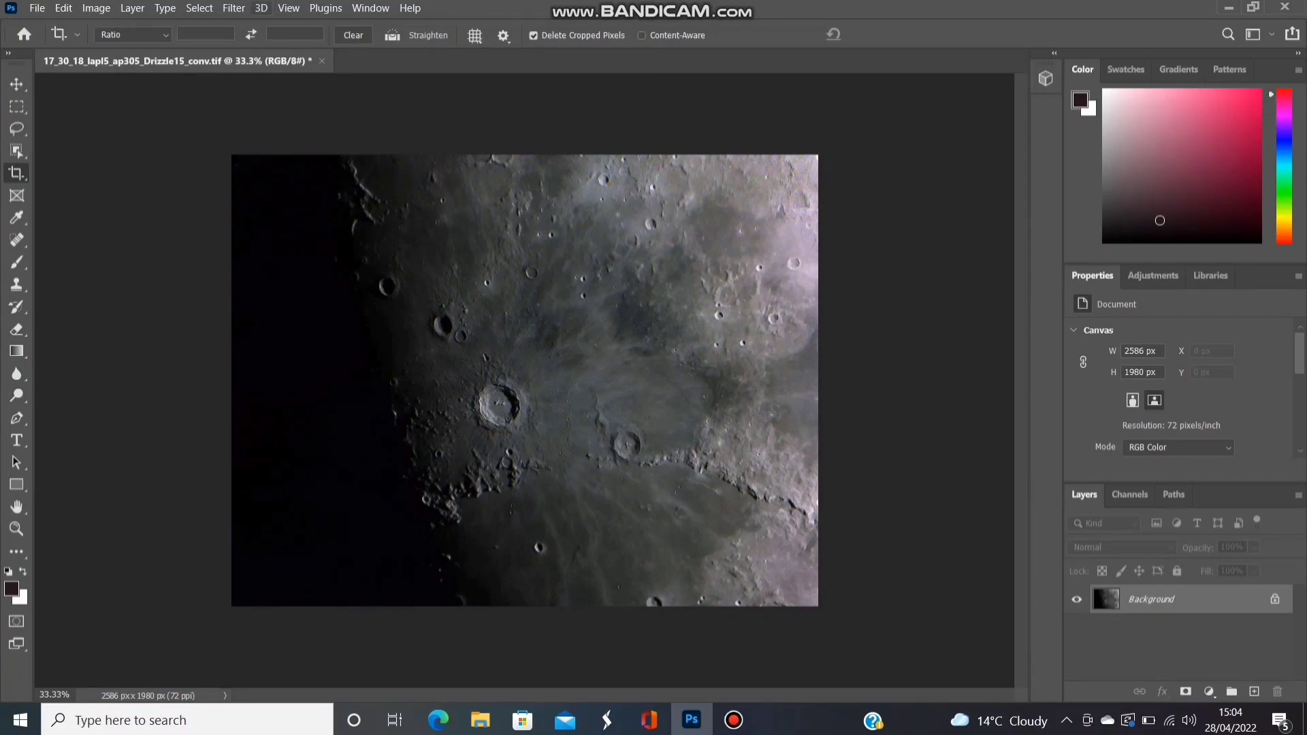
Reapply the last Camera Raw Filter with the same settings to strengthen the lunar colours
left_click(234, 8)
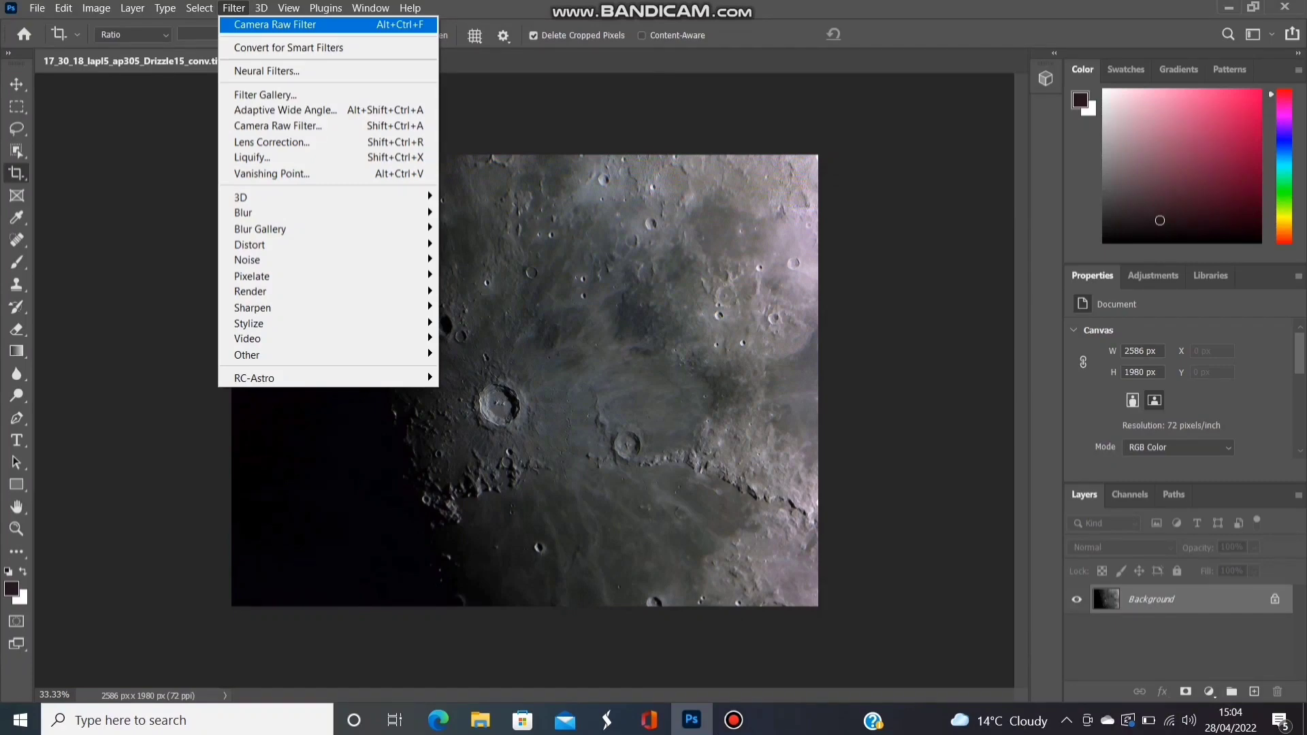
left_click(275, 24)
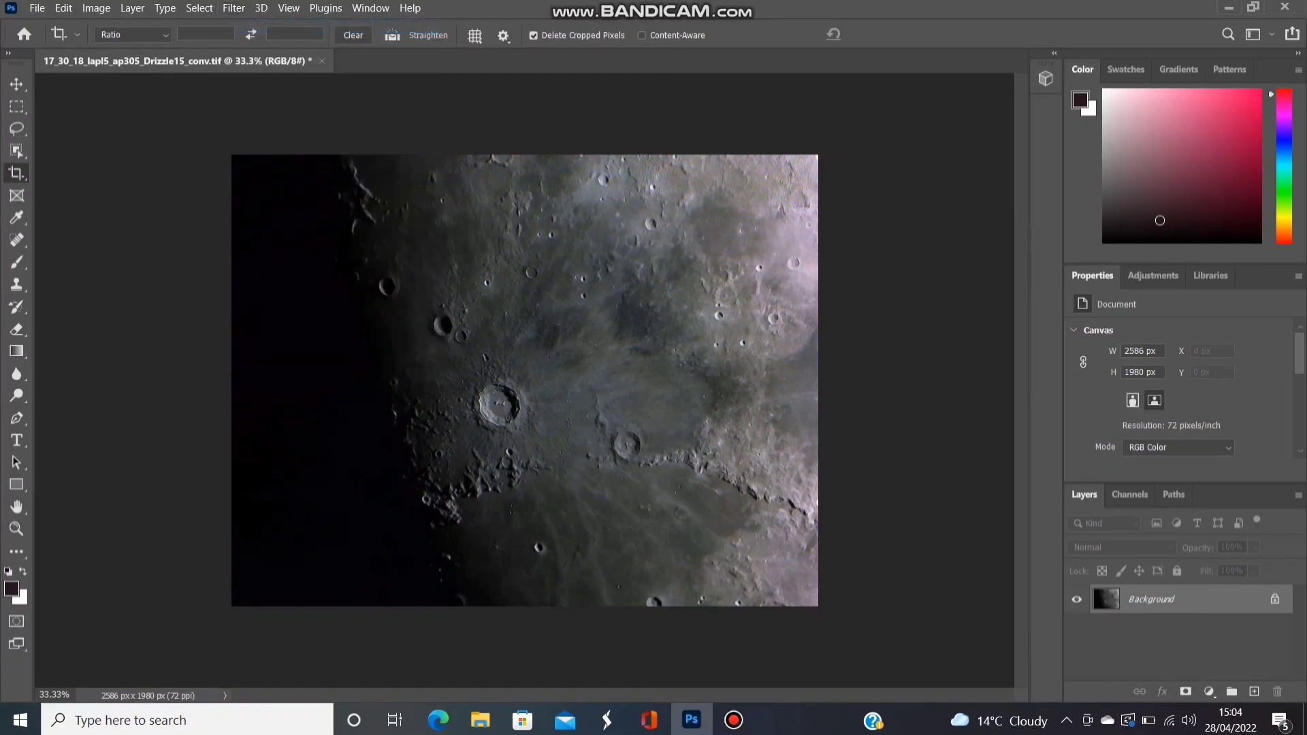
left_click(233, 8)
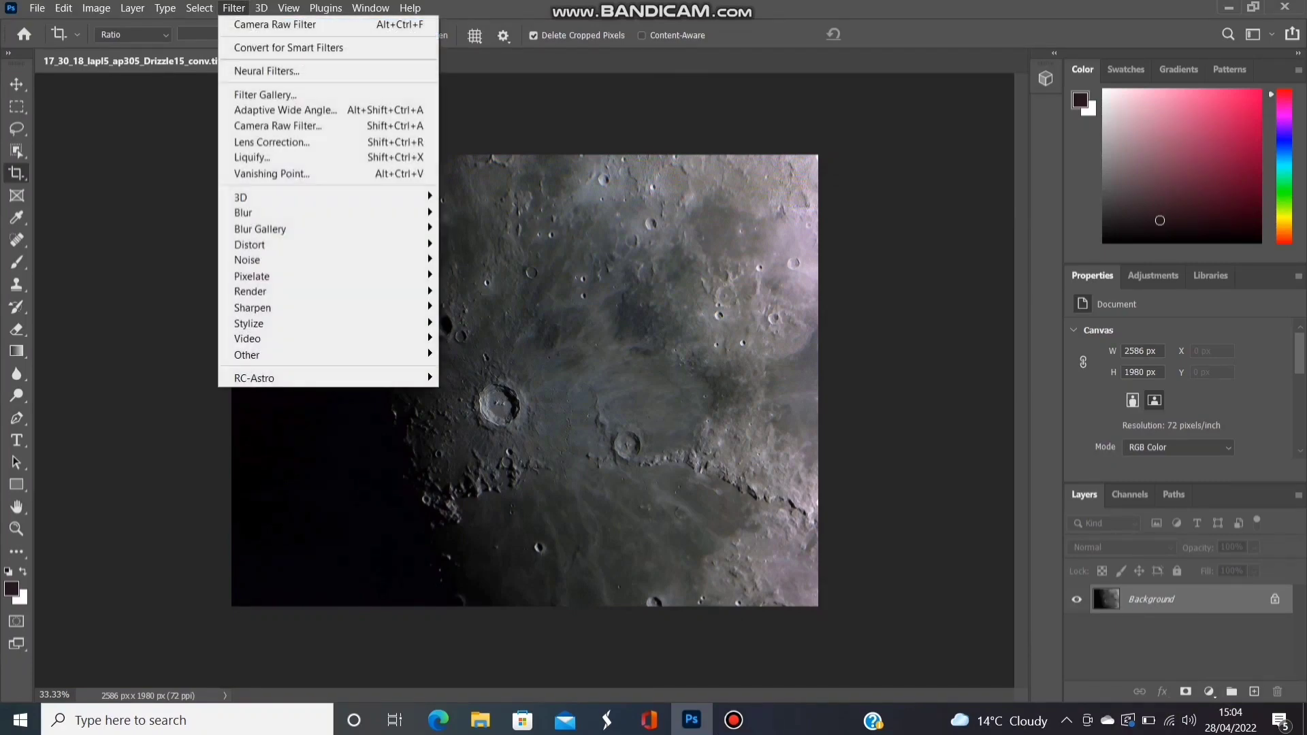
key("Escape")
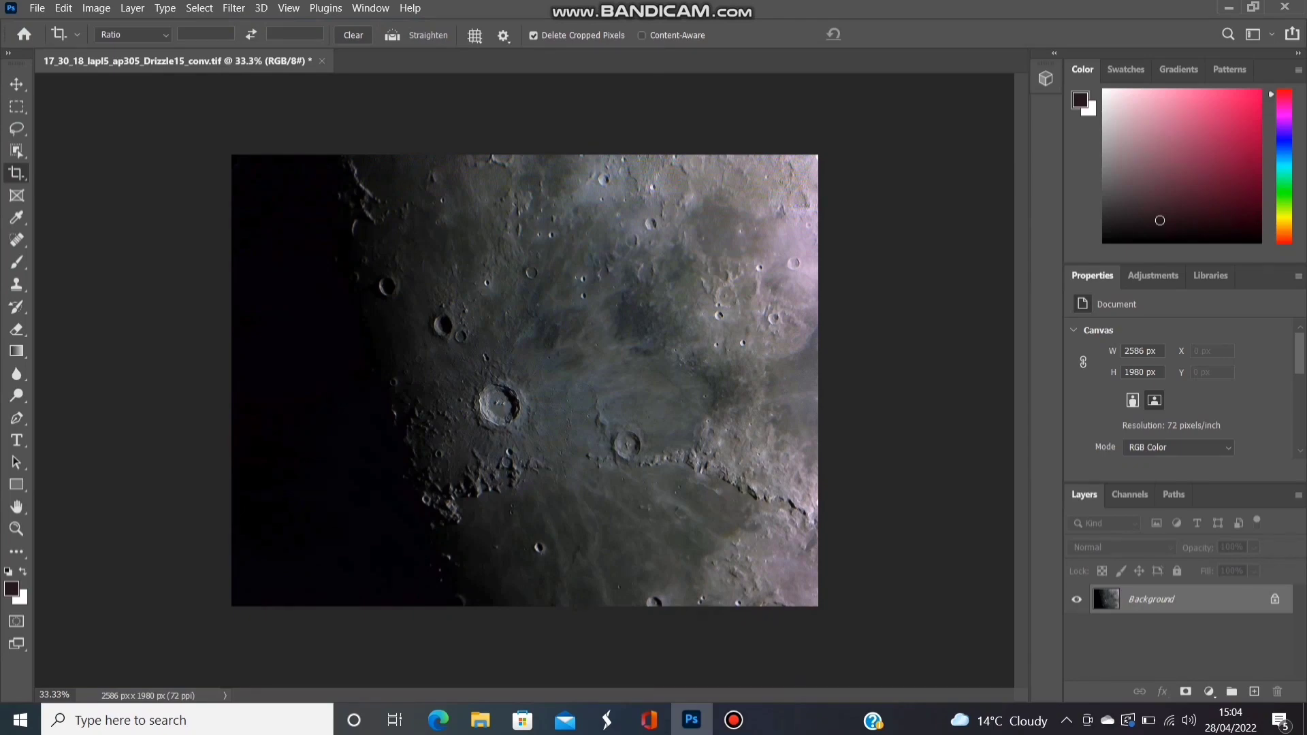
Open the image in the Camera Raw Filter and set the Blues hue to -29 in the Color Mixer
key("z")
left_click_drag(571, 361, 517, 361)
key("ctrl+shift+a")
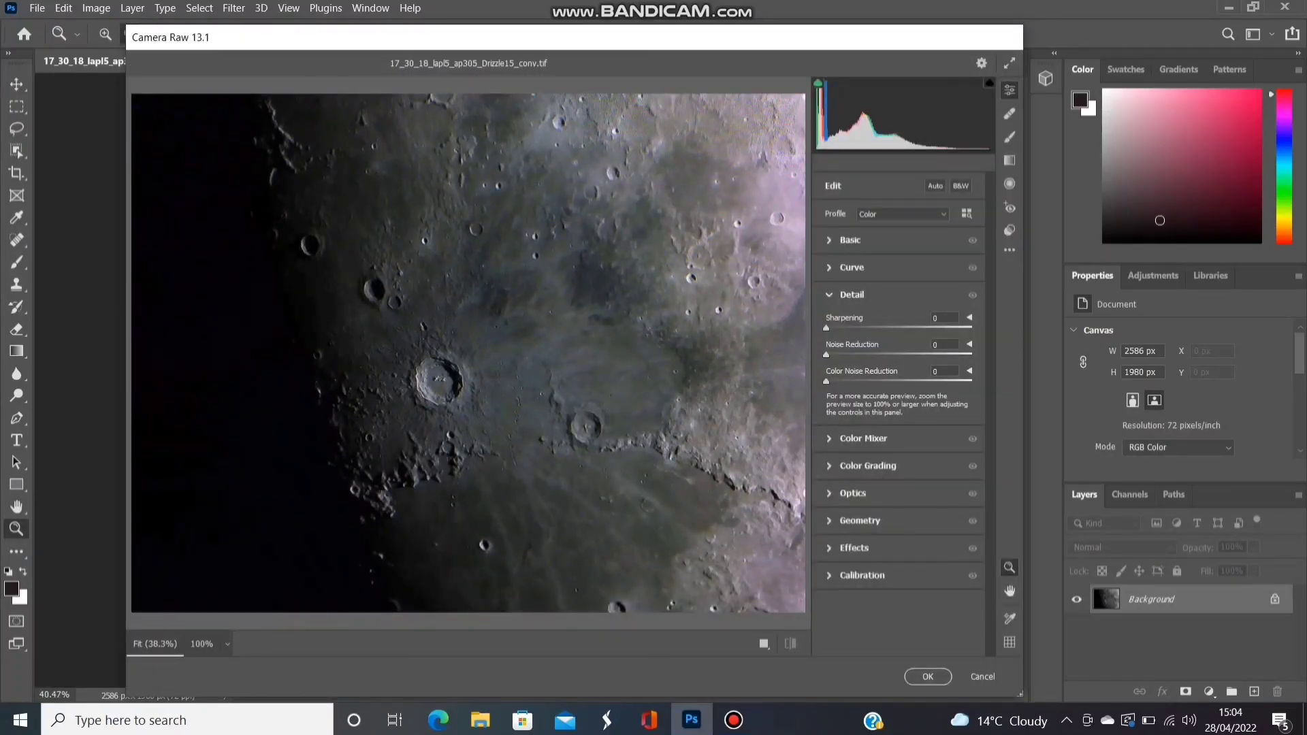
key("ctrl+4")
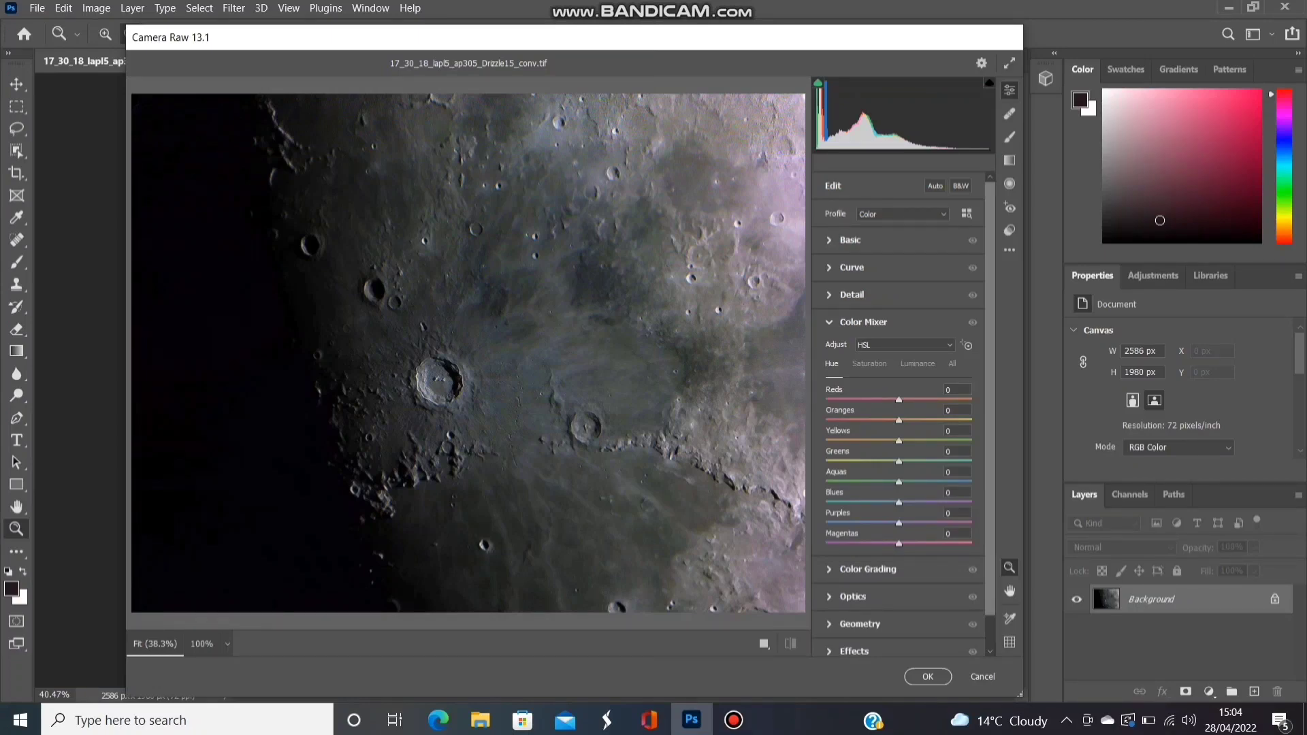
type("-59")
key("Return")
type("48")
key("Return")
type("-18")
key("Return")
left_click_drag(882, 502, 878, 502)
Set the Greens hue to -25 in the Color Mixer
left_click_drag(898, 461, 880, 461)
key("Down")
key("Down")
key("Down")
key("Down")
key("Down")
key("Down")
key("Down")
key("Down")
key("Down")
key("Down")
key("Down")
type("83")
key("Return")
type("-21")
key("Return")
Set the Magentas hue to -29 in the Color Mixer and apply the filter
left_click_drag(899, 543, 899, 543)
key("Up")
key("Up")
key("Up")
key("Up")
key("Up")
key("Up")
key("Up")
key("Up")
key("Up")
key("Up")
key("Up")
key("Up")
key("Up")
key("Up")
key("Up")
key("Up")
key("Up")
key("Up")
key("Up")
key("Up")
left_click_drag(947, 544, 846, 544)
key("Up")
key("Up")
key("Up")
key("Up")
key("Up")
key("Up")
key("Up")
key("Up")
key("Up")
key("Up")
key("Up")
key("Up")
key("Up")
left_click_drag(965, 543, 893, 543)
key("Down")
key("Down")
key("Down")
key("Down")
key("Down")
key("Down")
key("Down")
key("Down")
key("Down")
key("Down")
key("Down")
key("Down")
key("Down")
key("Down")
key("Down")
key("Down")
key("Down")
key("Down")
key("Down")
key("Down")
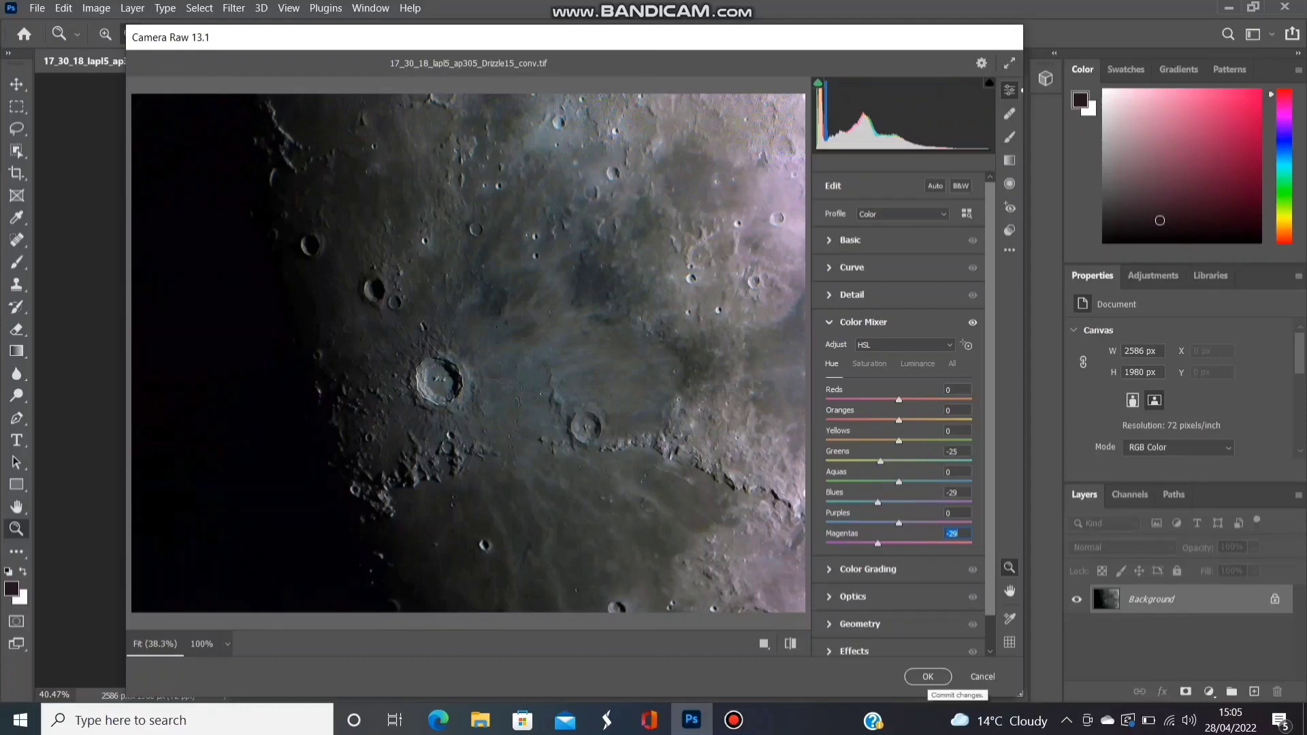
left_click(928, 676)
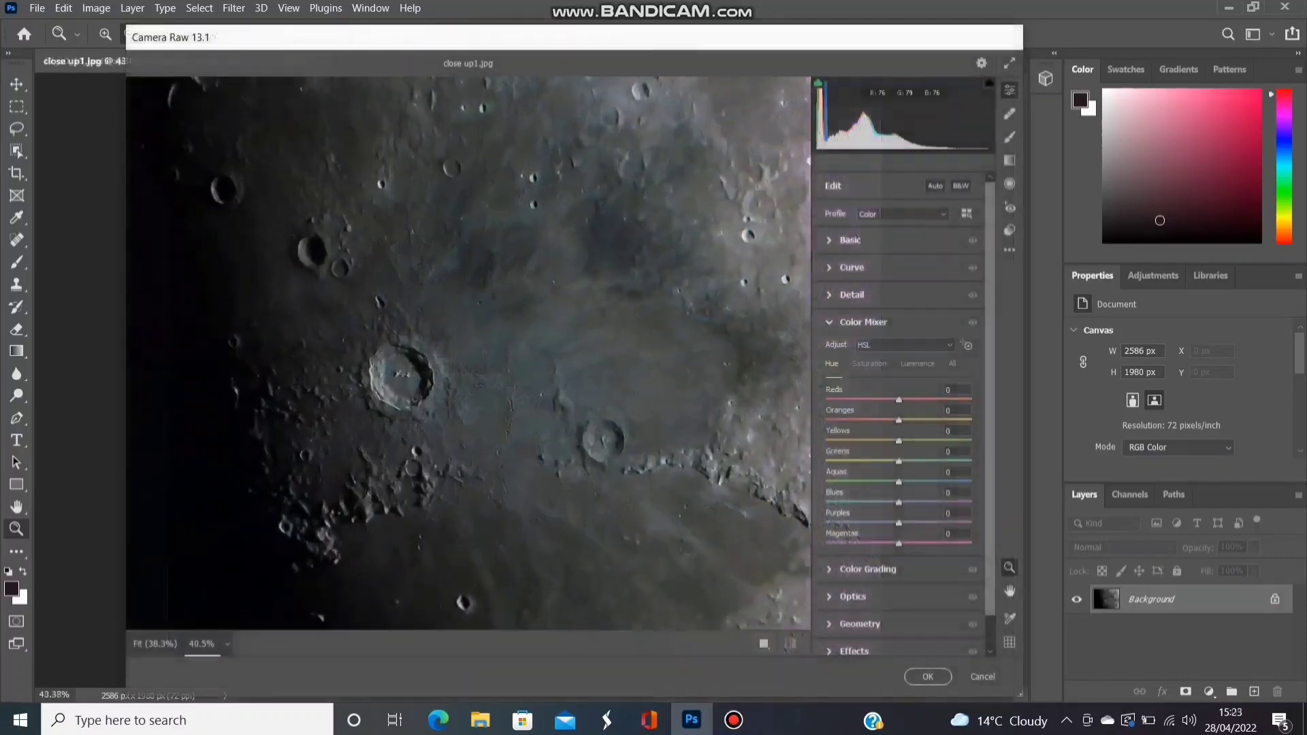
Raise Noise Reduction to a medium amount in Camera Raw's Detail settings, judging it on a close-up of the craters
scroll(515, 401, "up", 5)
scroll(543, 385, "down", 1)
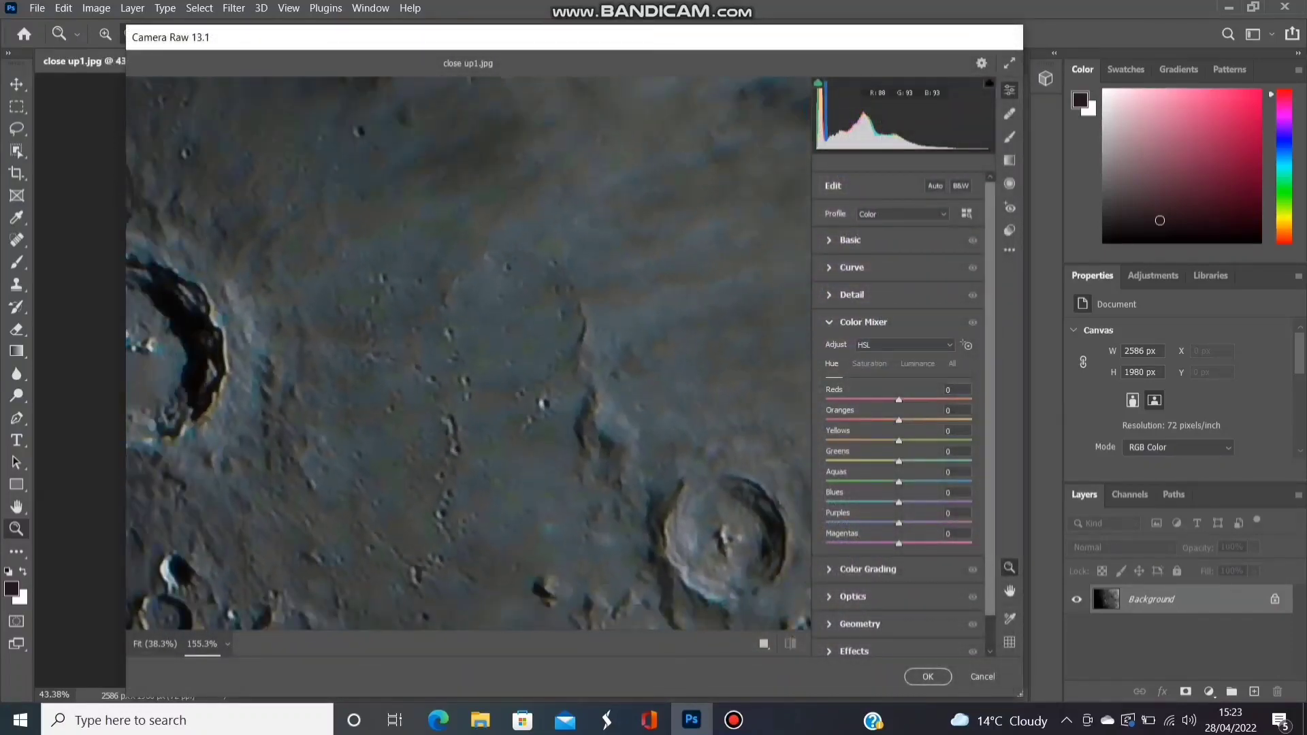
left_click(850, 294)
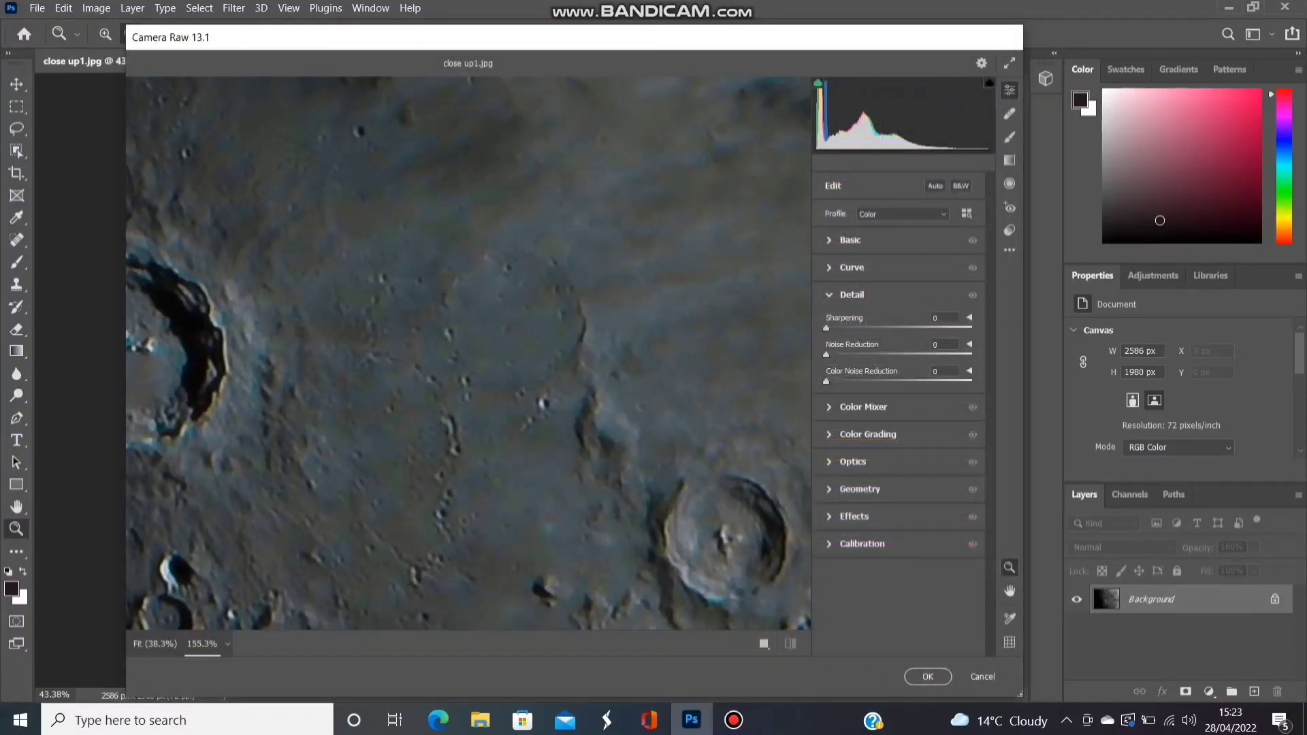
left_click_drag(825, 354, 897, 354)
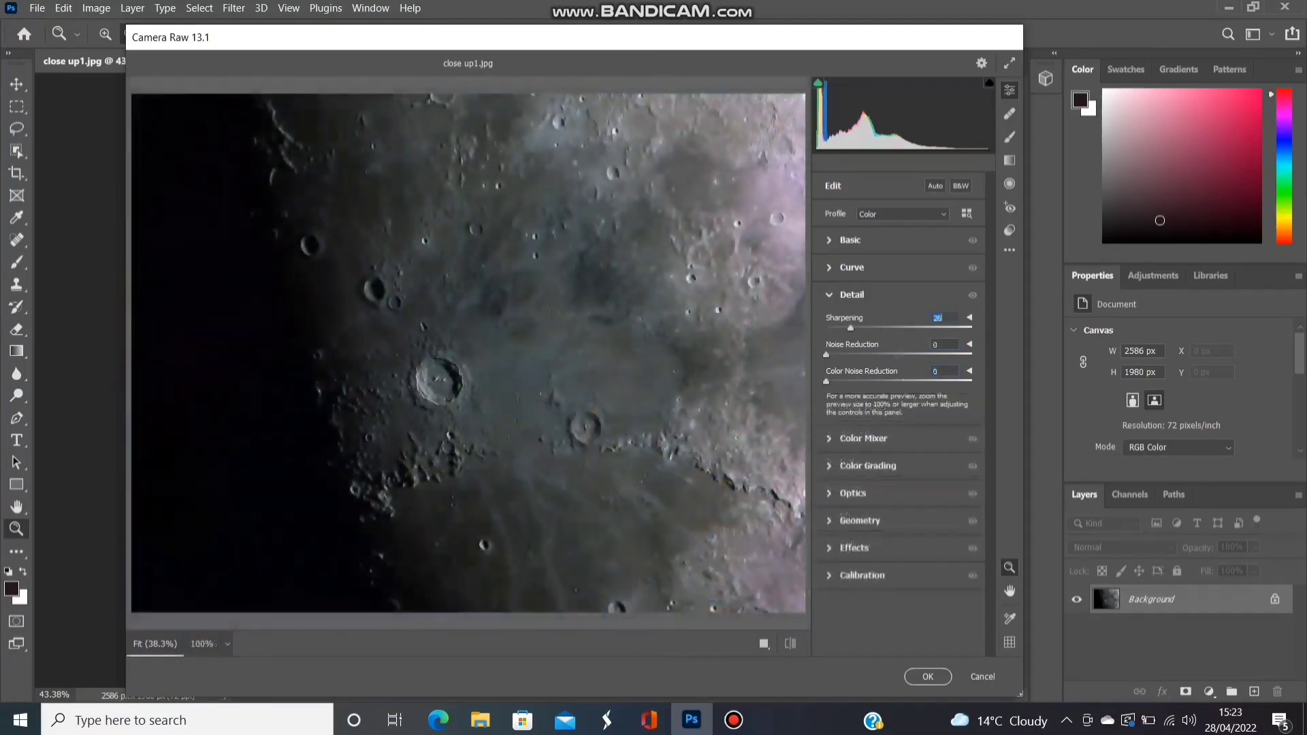
Set Sharpening to 26 in the Detail settings, check the large crater up close and apply the filter
key("Up")
key("Up")
key("Up")
key("Down")
key("Down")
key("Down")
left_click_drag(494, 390, 599, 389)
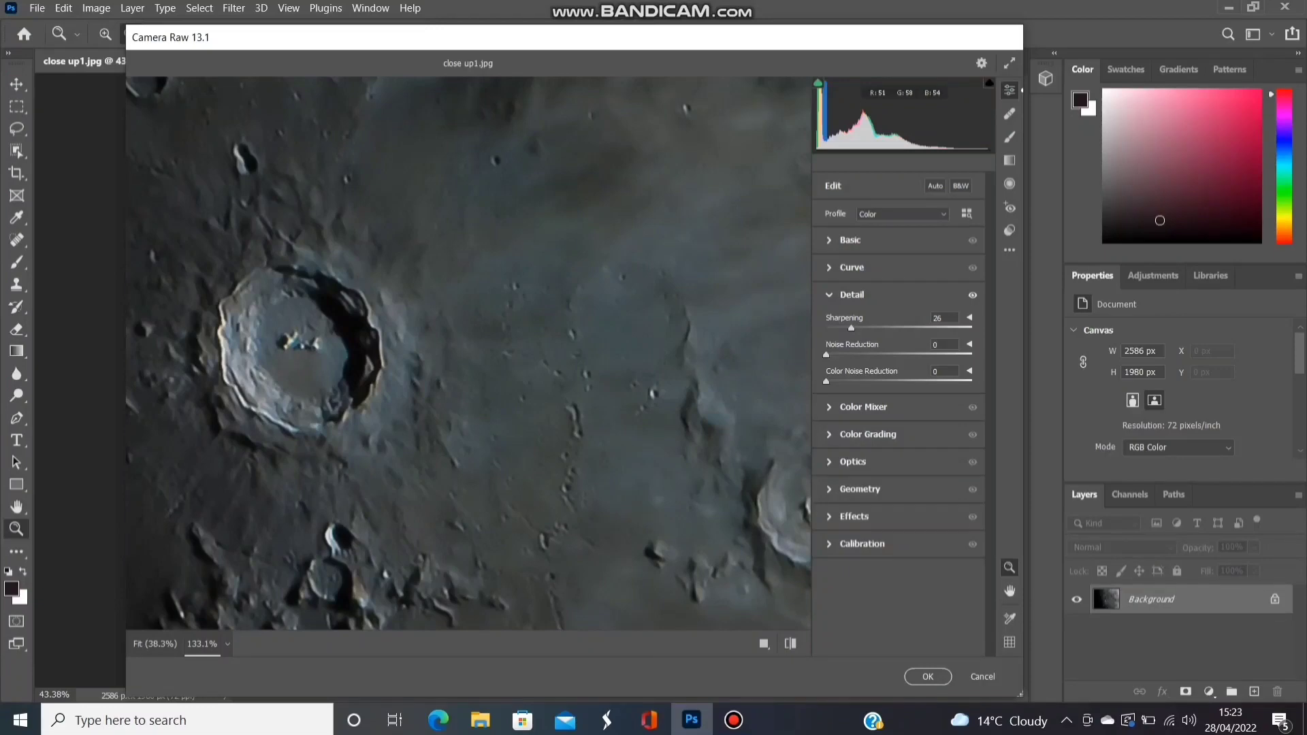
left_click(927, 676)
Apply the Camera Raw Filter with Exposure +0.80, Whites -38 and Highlights -29
left_click(233, 8)
left_click(272, 125)
key("ctrl+shift+a")
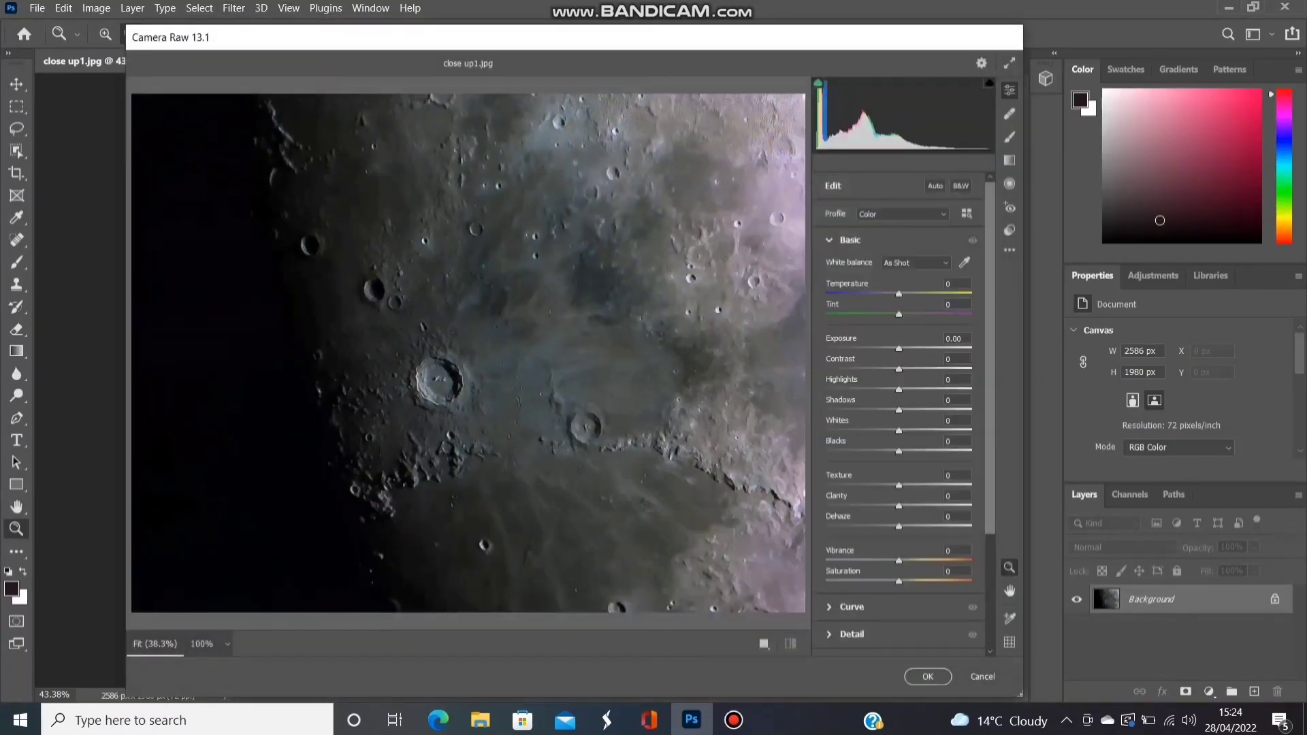
left_click_drag(898, 347, 908, 347)
type("0.95")
key("Return")
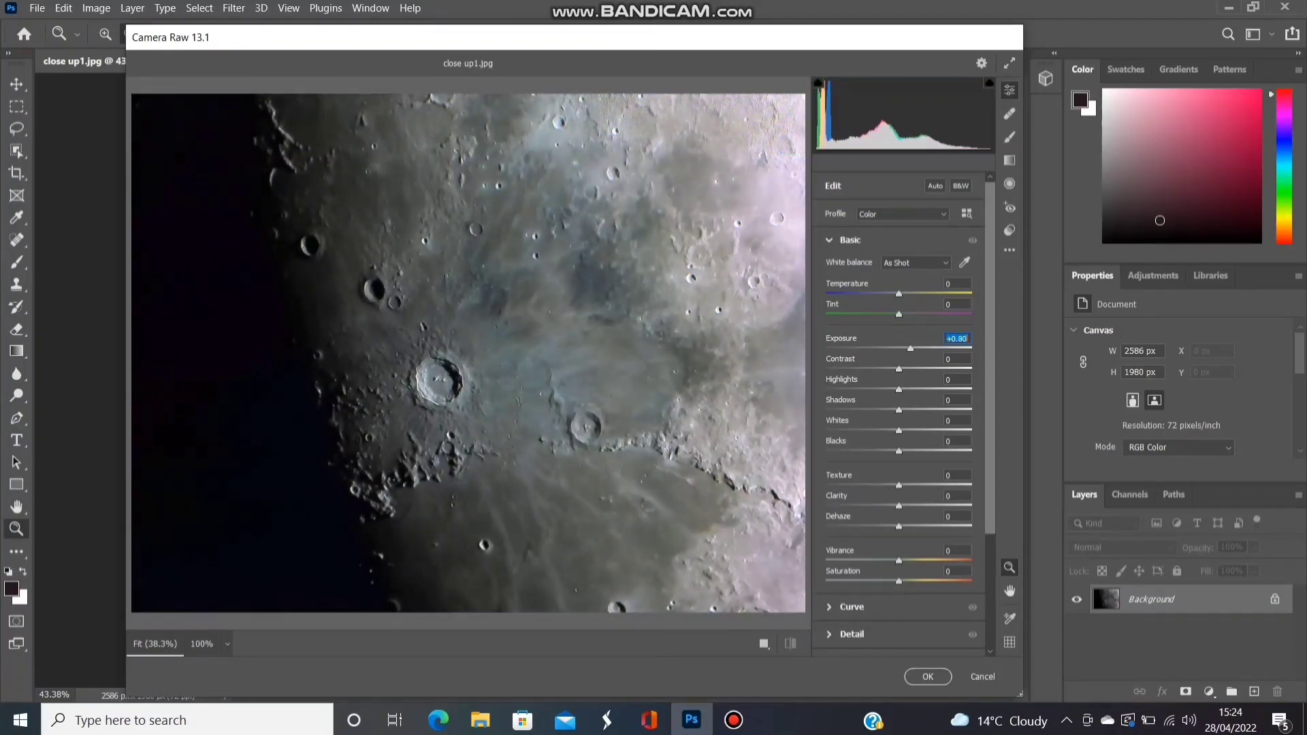
left_click_drag(898, 430, 879, 389)
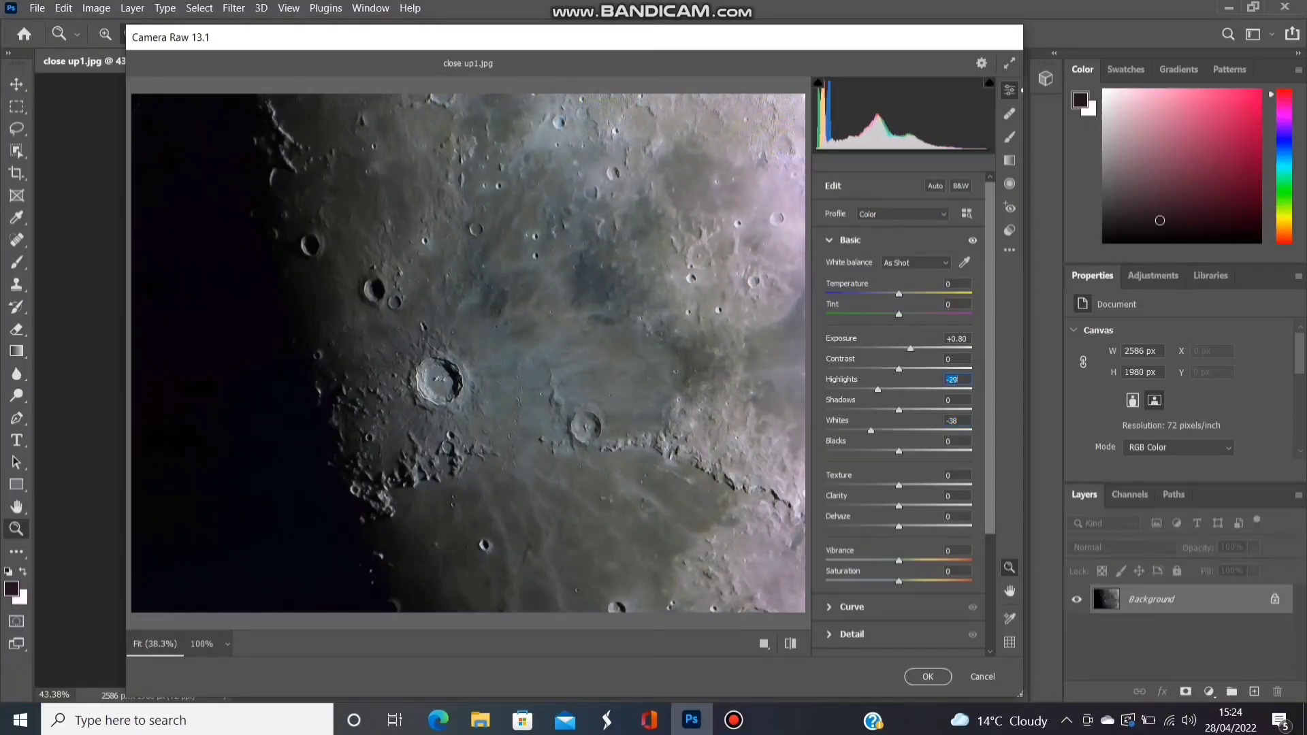
left_click(927, 676)
Reopen the Camera Raw Filter on the cropped close-up and set the Blues hue to -43 in the Color Mixer
left_click(233, 8)
left_click(259, 125)
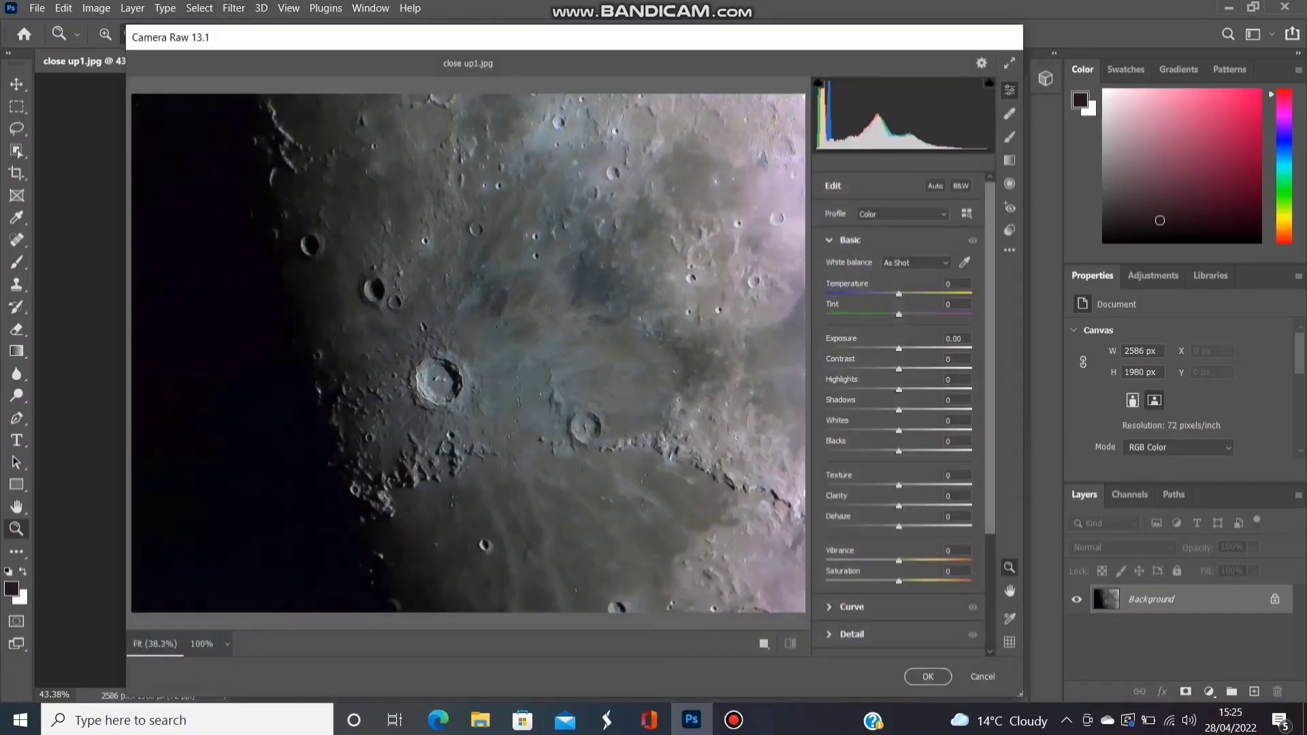
scroll(899, 408, "down", 3)
left_click(862, 585)
left_click_drag(898, 502, 867, 503)
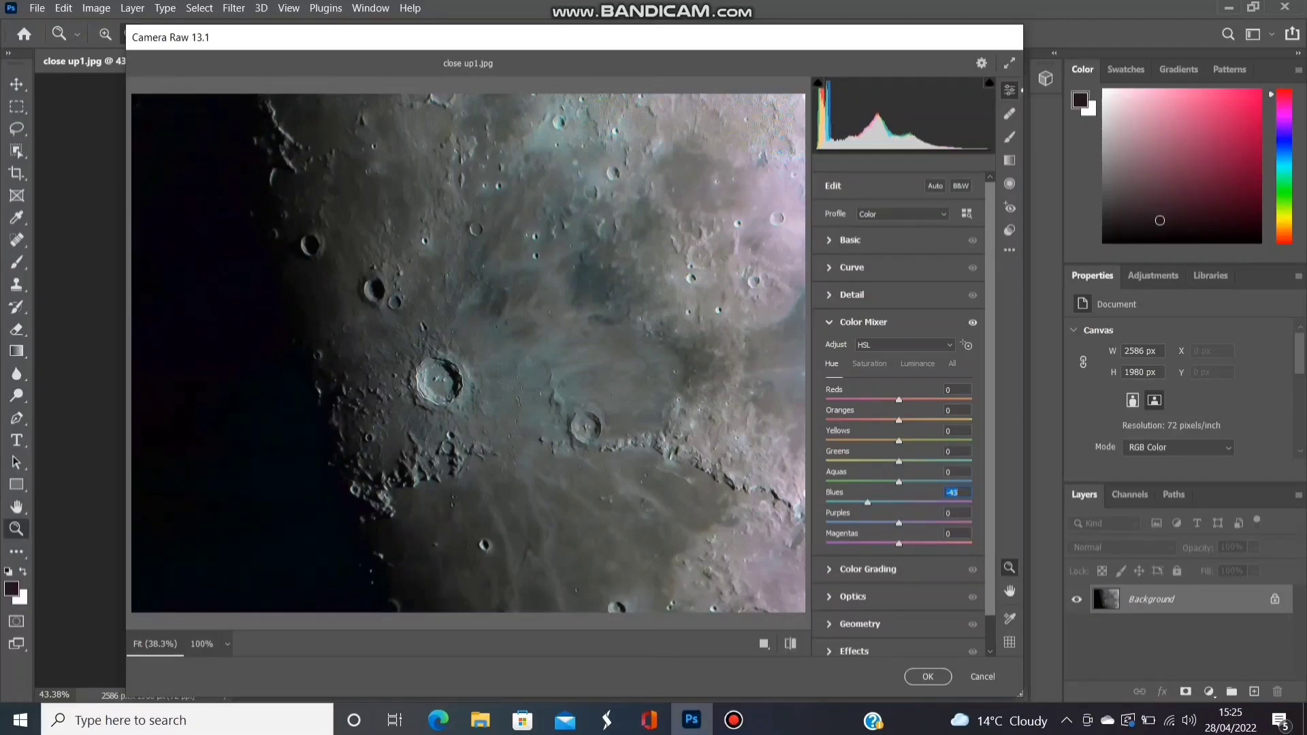
Set the Color Mixer hues to Reds +2, Yellows +3, Greens -37, Aquas -5, Purples -60 and Magentas -19
type("-68")
key("Return")
left_click_drag(533, 384, 492, 384)
type("-23")
key("Return")
left_click_drag(898, 400, 959, 441)
type("3")
key("Return")
key("Tab")
key("Tab")
type("-70")
key("Return")
key("Tab")
key("Tab")
type("-5")
key("Return")
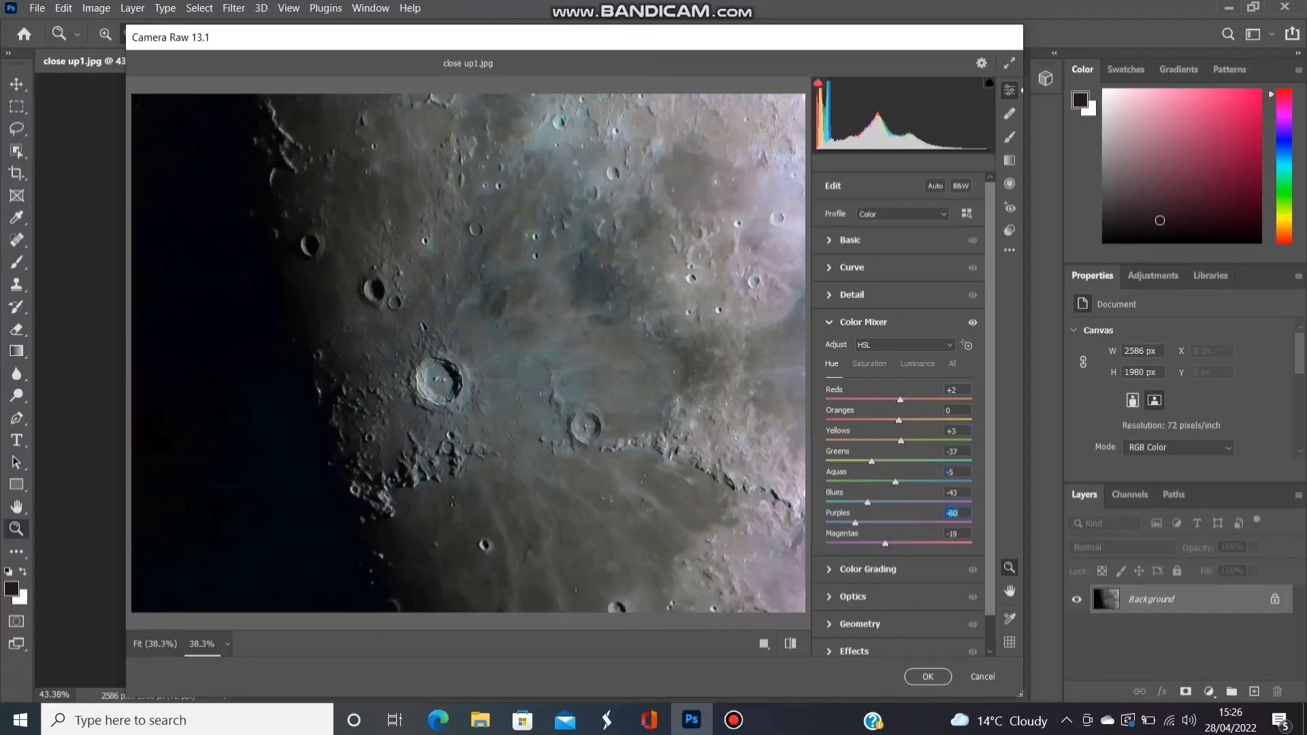
Fine-tune the remaining hue values in the Color Mixer and apply the filter
key("Tab")
type("81")
key("Return")
type("-44")
key("Return")
key("shift+Tab")
key("shift+Tab")
type("-10")
key("Return")
left_click(927, 676)
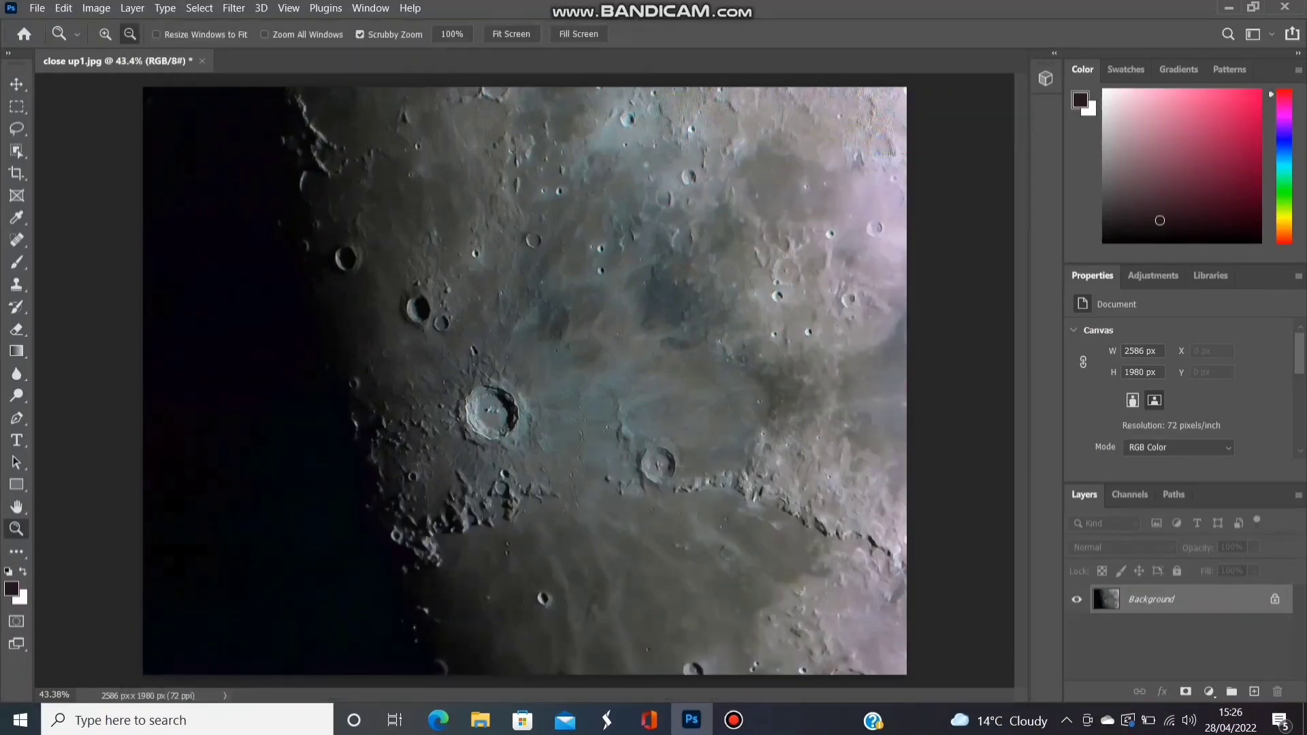
Save the finished close-up as a new file named close up2
scroll(524, 381, "down", 2)
scroll(524, 381, "up", 1)
left_click(36, 8)
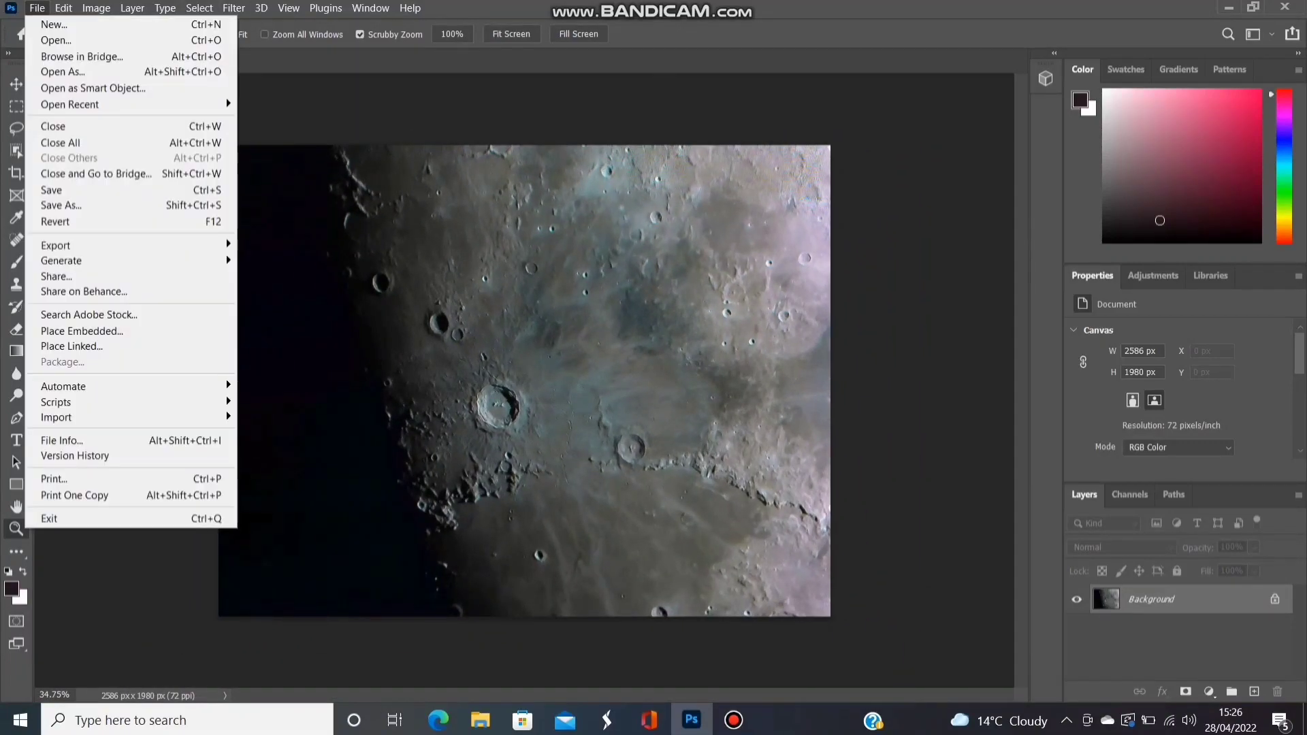
left_click(81, 205)
left_click(167, 317)
key("BackSpace")
type("2")
key("Return")
key("Return")
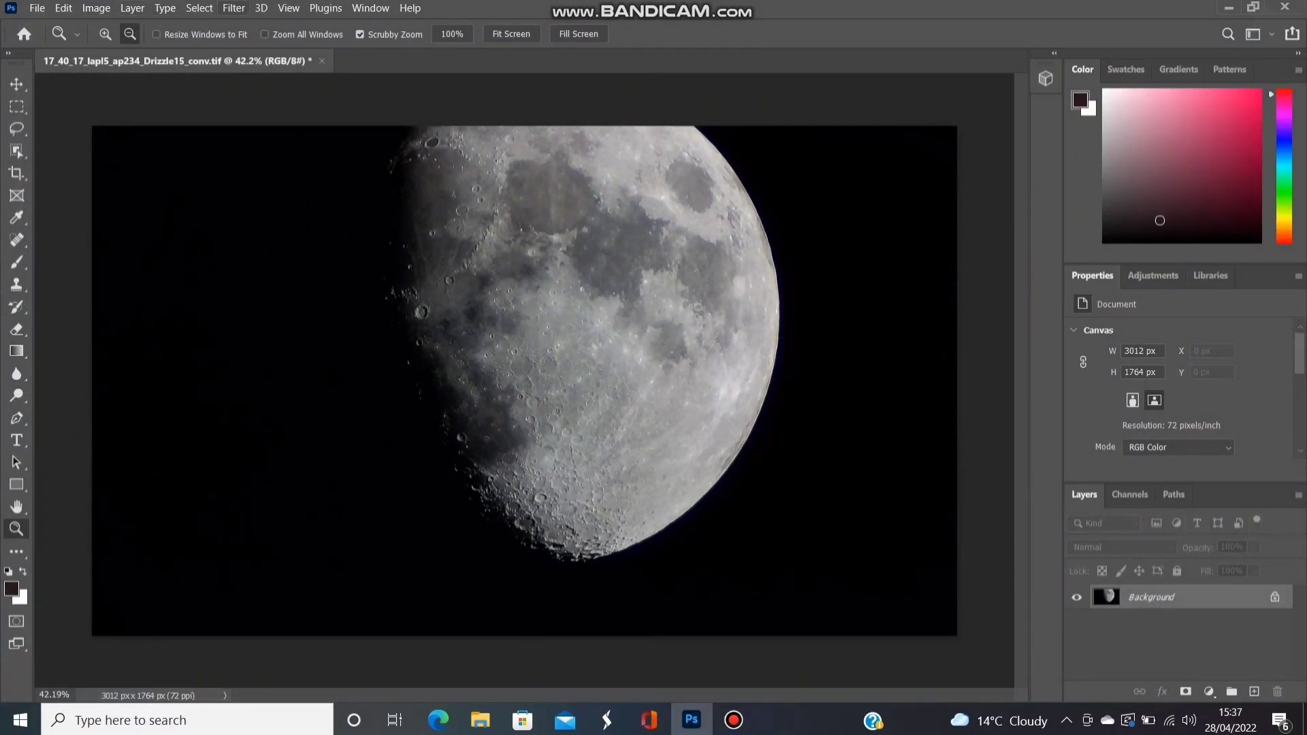
Apply the Camera Raw Filter to the wide moon image with Dehaze +36, Exposure +0.20 and Saturation +100
left_click(234, 8)
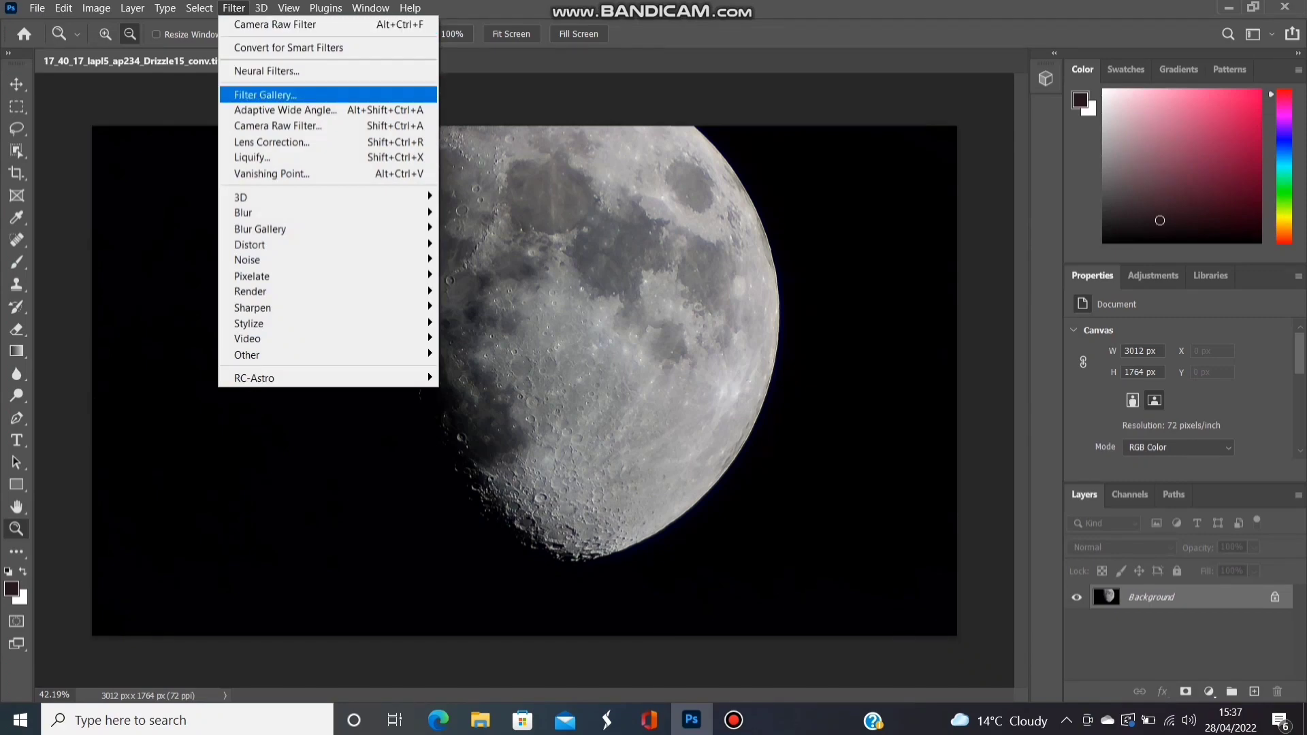
left_click(278, 126)
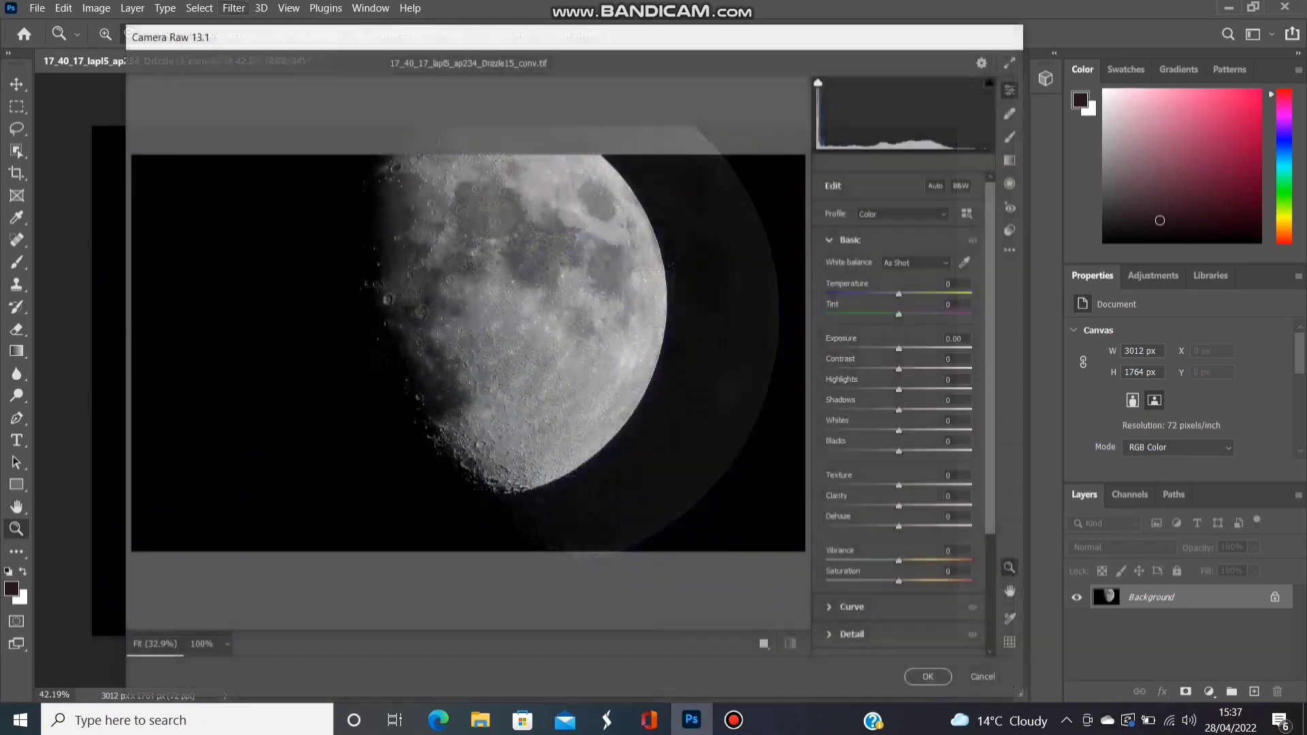
left_click_drag(898, 526, 925, 526)
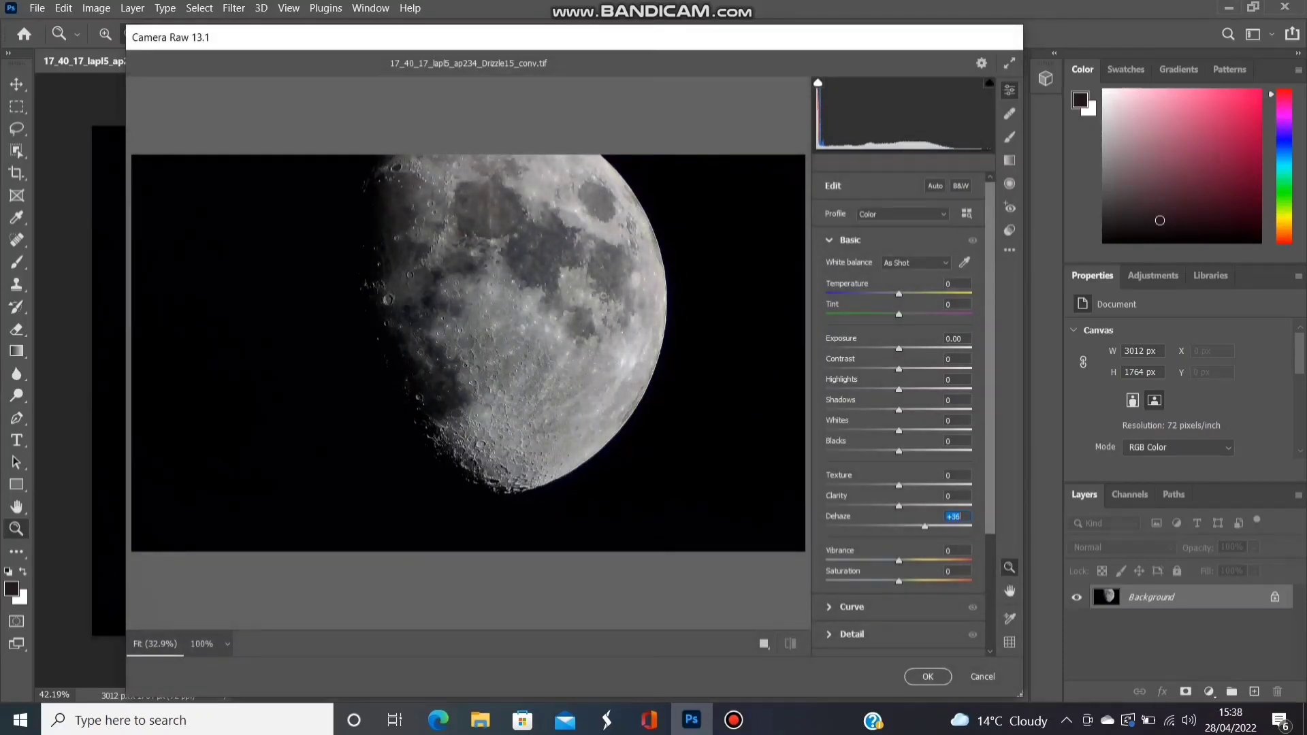
left_click_drag(899, 348, 901, 349)
left_click_drag(898, 580, 971, 581)
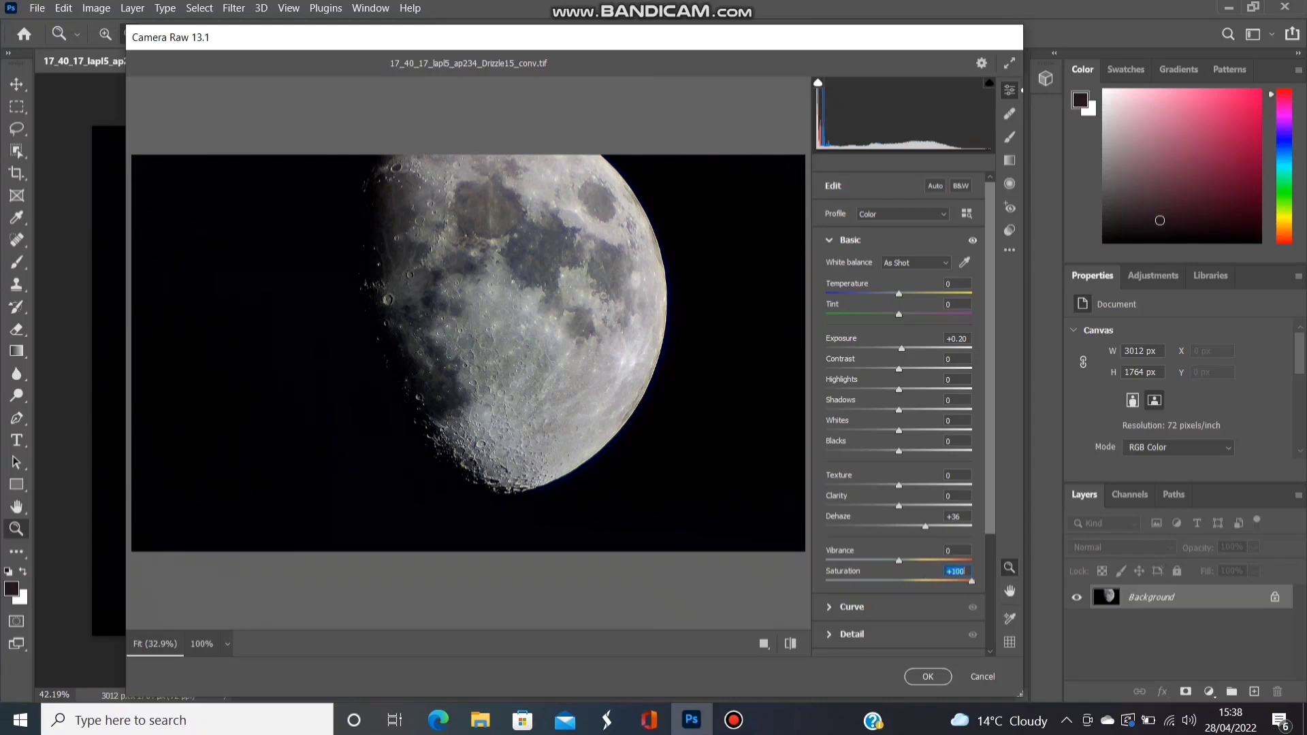
left_click(928, 676)
Apply another Camera Raw Filter pass with a moderate Noise Reduction in the Detail settings
left_click(234, 8)
left_click(286, 126)
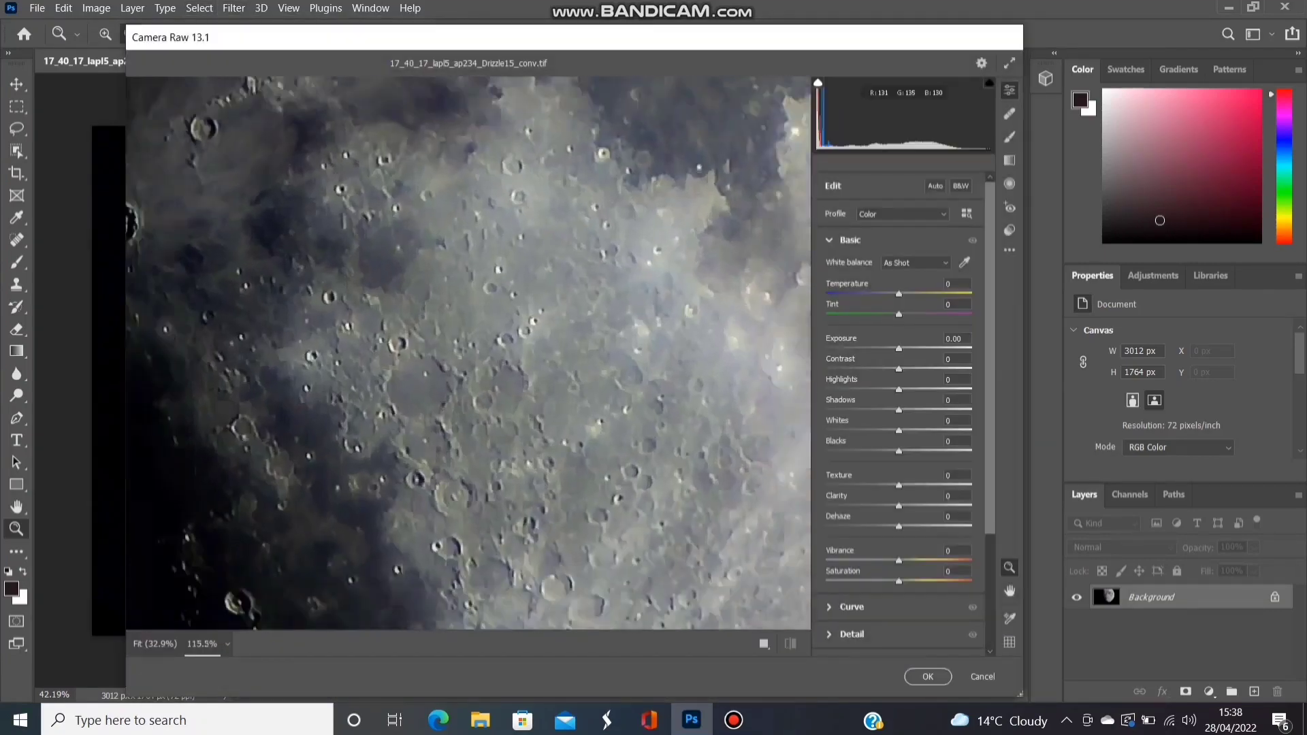
scroll(483, 324, "down", 2)
left_click(852, 634)
left_click_drag(826, 353, 879, 354)
left_click(927, 676)
Apply a Camera Raw Filter pass with a small amount of Sharpening and check the moon's surface up close
left_click(233, 7)
left_click(286, 125)
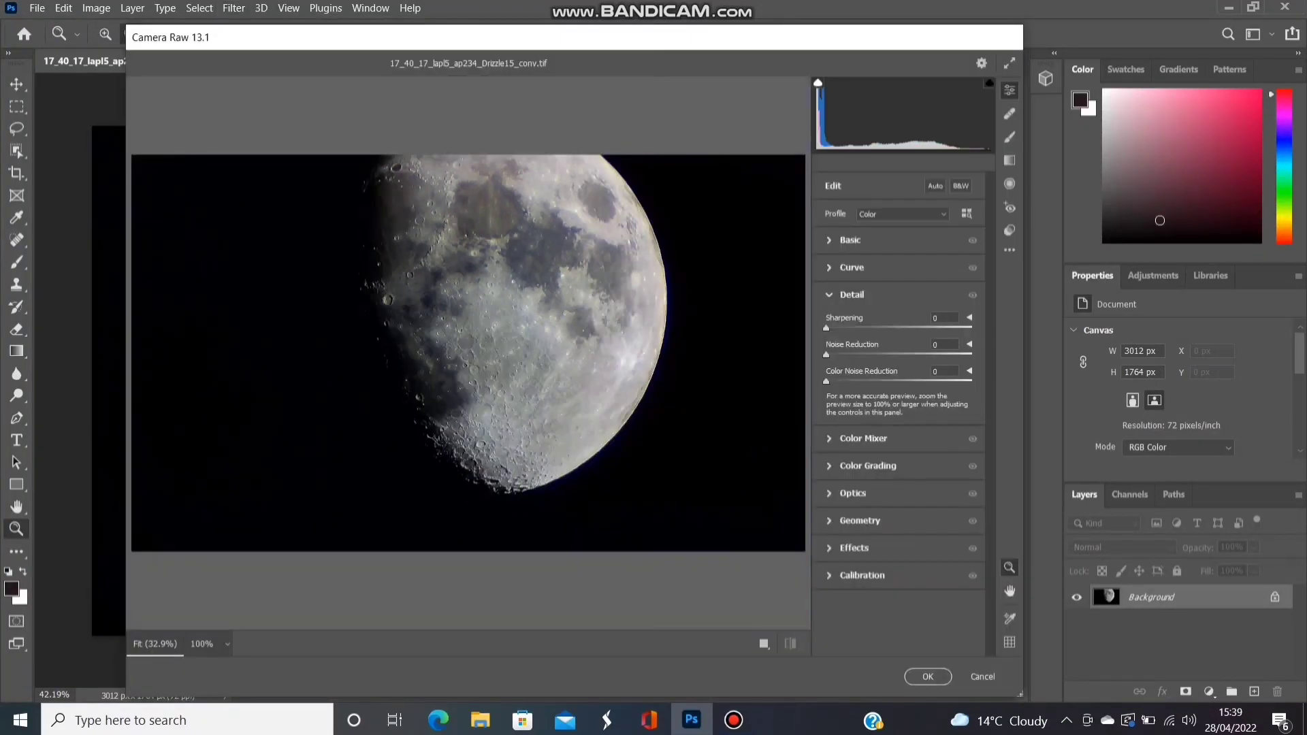
left_click_drag(827, 328, 846, 328)
key("Return")
left_click_drag(556, 355, 582, 355)
Raise Vibrance slightly in the Camera Raw Basic settings, apply it, and repeat the same filter on the moon twice
left_click(234, 8)
left_click(266, 125)
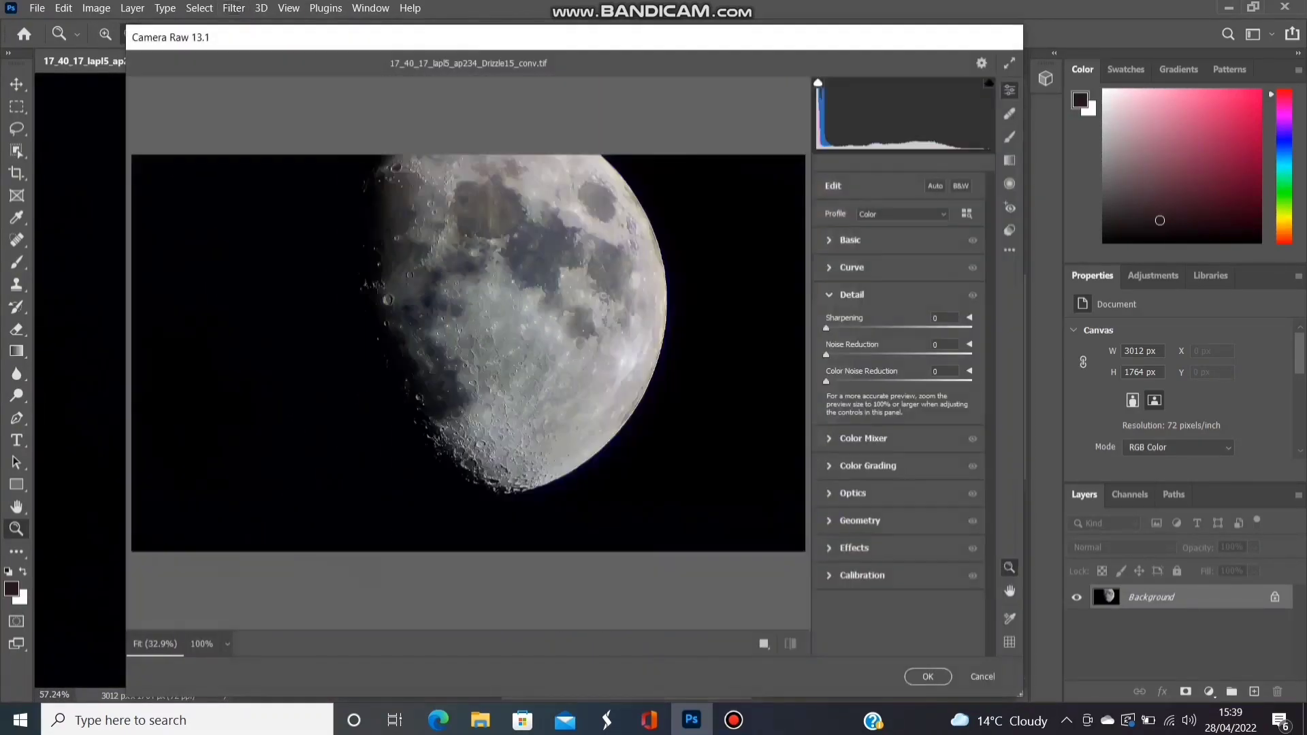
left_click(850, 239)
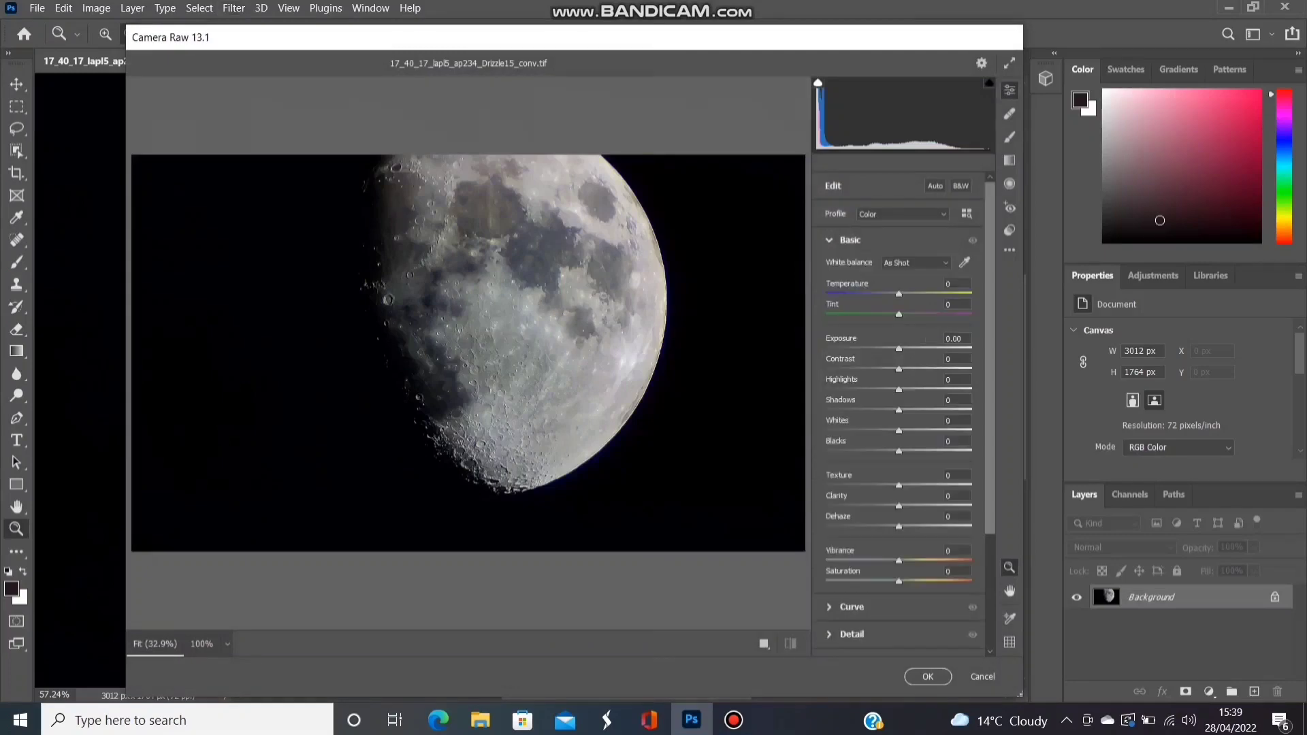
left_click_drag(899, 561, 907, 561)
key("Return")
left_click(233, 8)
left_click(274, 25)
left_click(233, 8)
left_click(275, 24)
left_click(233, 8)
key("Escape")
left_click(234, 9)
key("Escape")
scroll(524, 380, "down", 5)
scroll(524, 380, "up", 1)
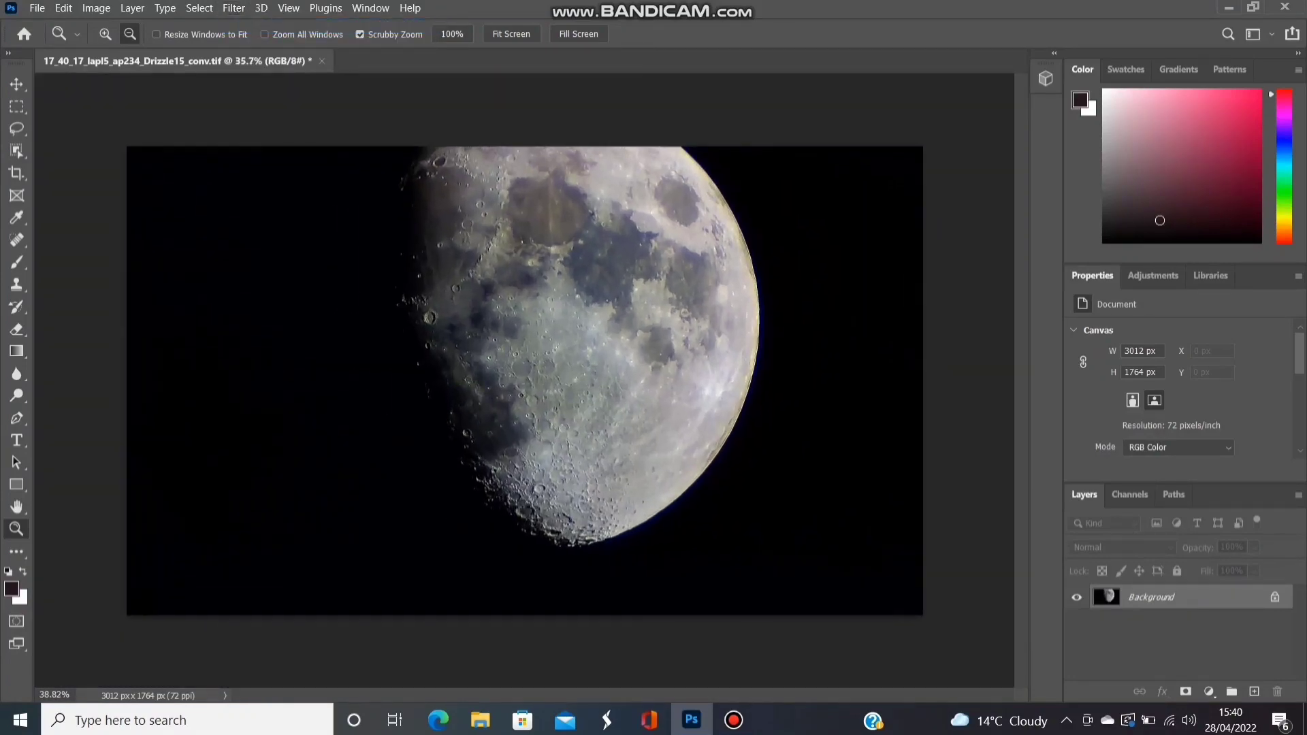
key("alt+t")
key("Escape")
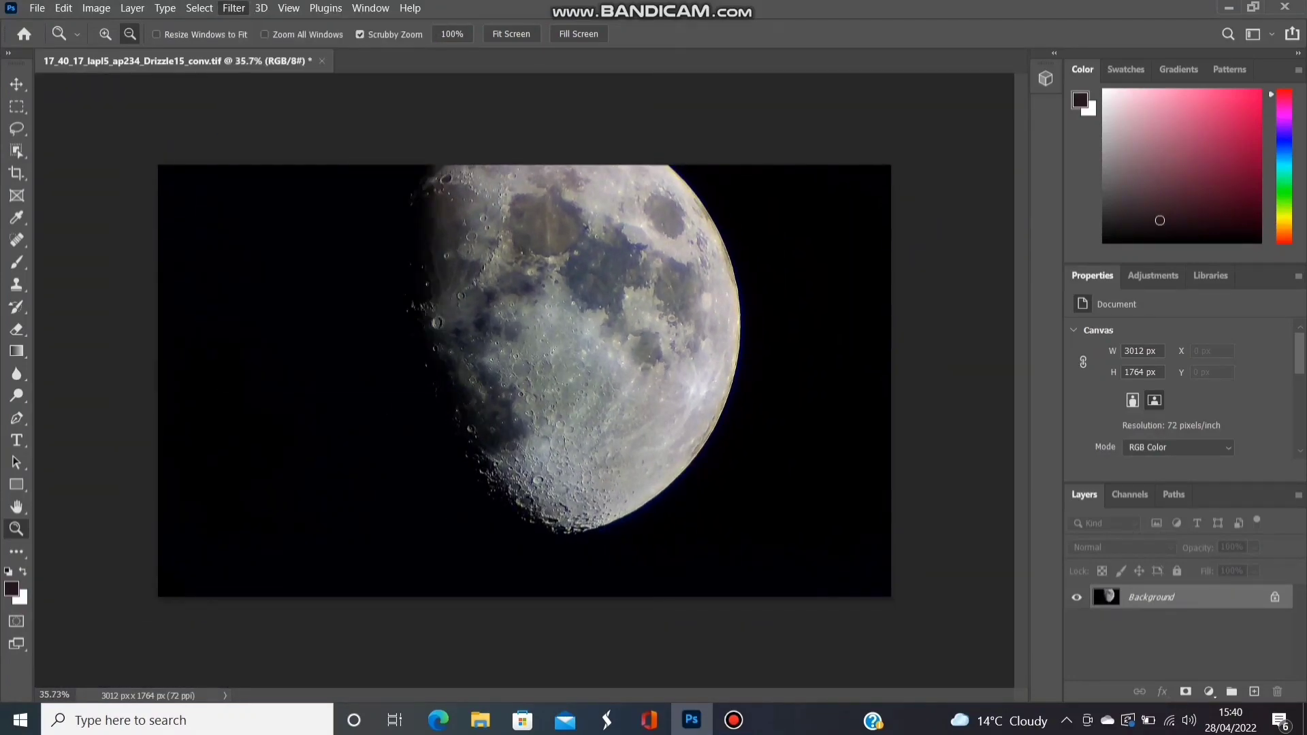
Apply Camera Raw Color Mixer hues of Oranges -6, Yellows -3, Greens -66, Aquas -10, Blues -54, Purples -7 and Magentas -9
key("shift+ctrl+a")
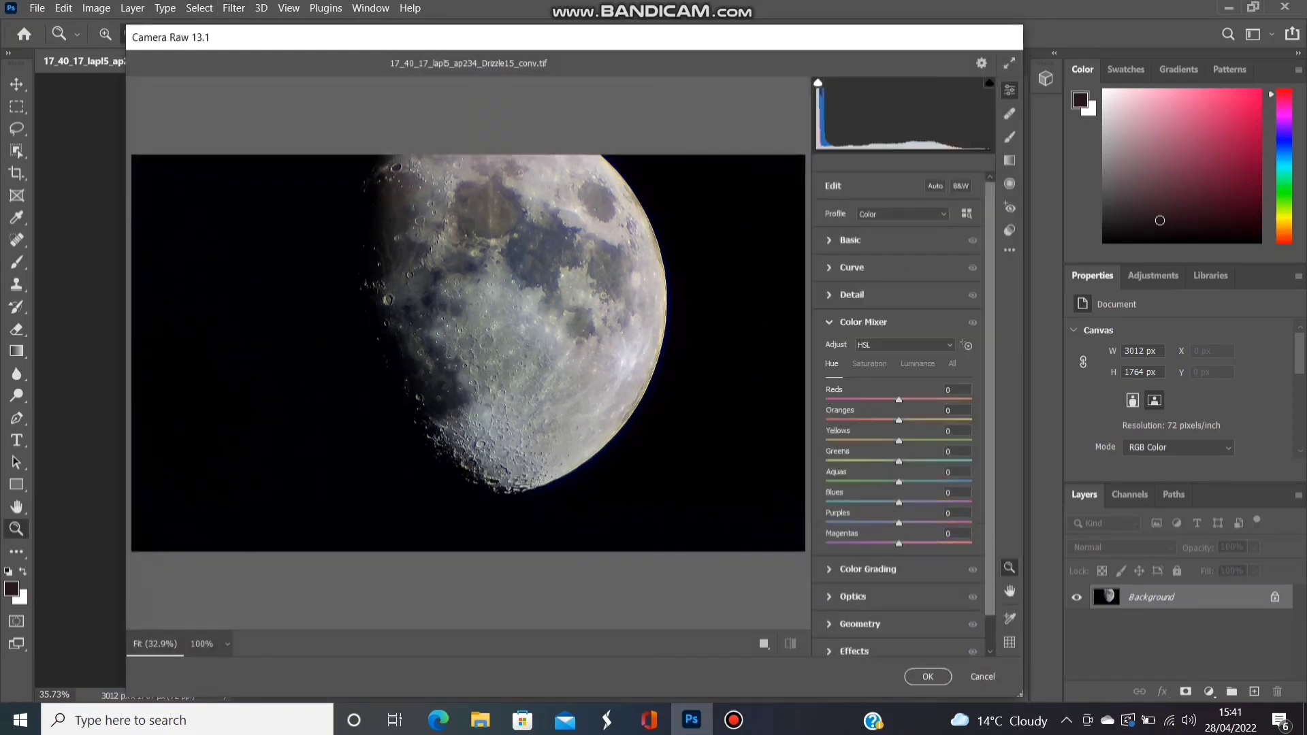
left_click_drag(898, 502, 850, 502)
left_click_drag(898, 461, 850, 461)
left_click_drag(899, 543, 891, 543)
left_click_drag(898, 523, 898, 400)
left_click_drag(519, 299, 558, 300)
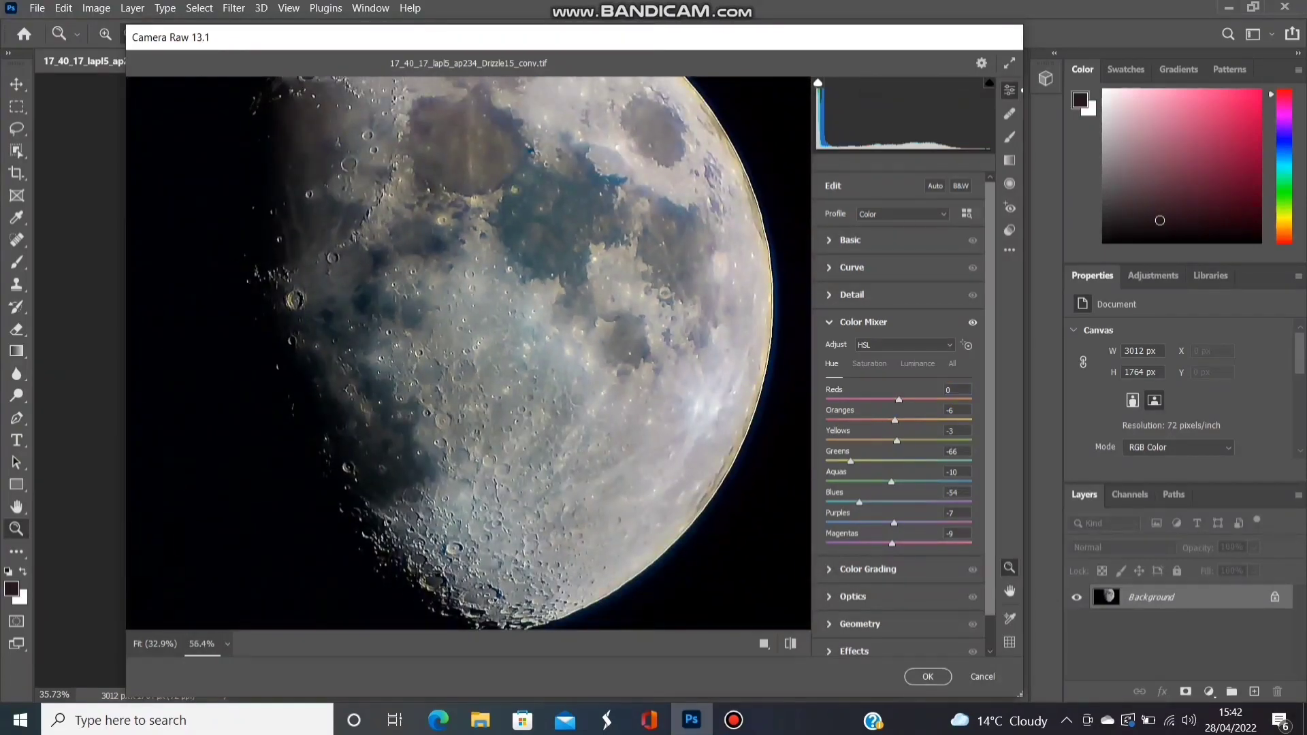
left_click(927, 676)
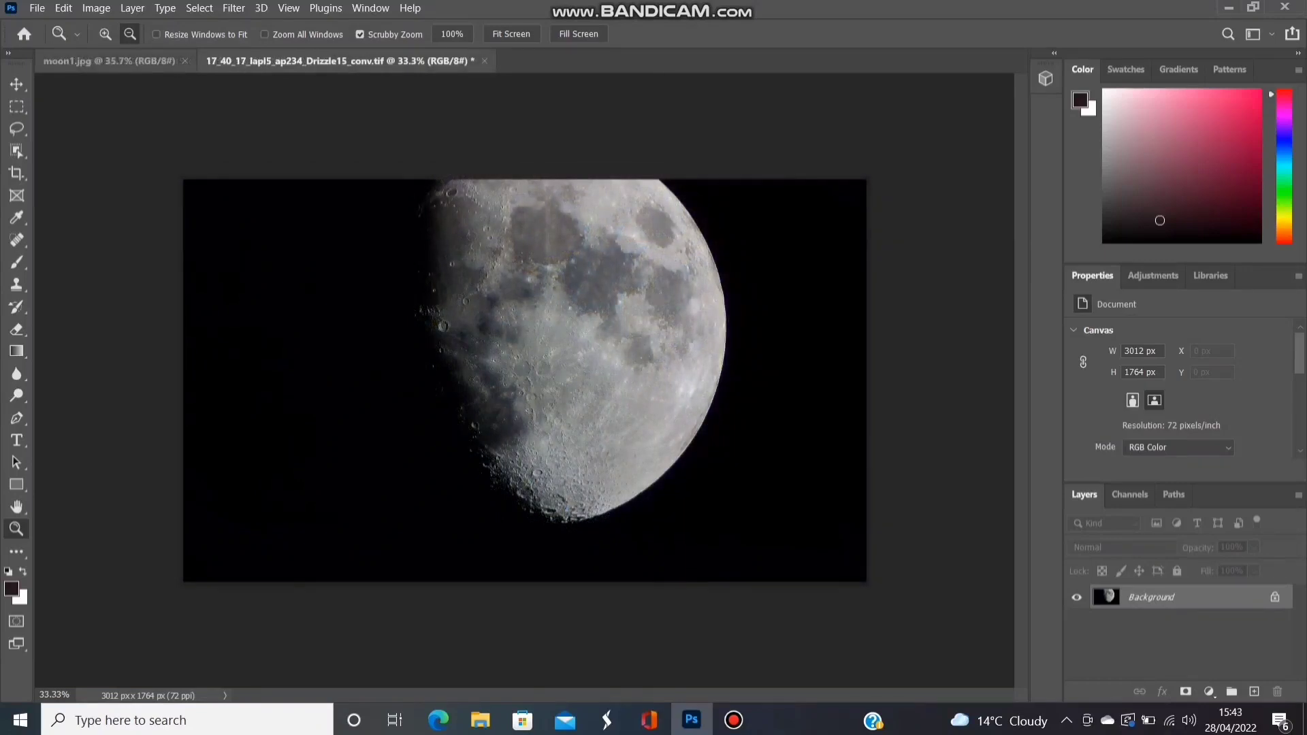
Compare the processed moon1.jpg with the 17_40_17_lapl5_ap234_Drizzle15_conv.tif version by switching between the two documents
left_click(339, 60)
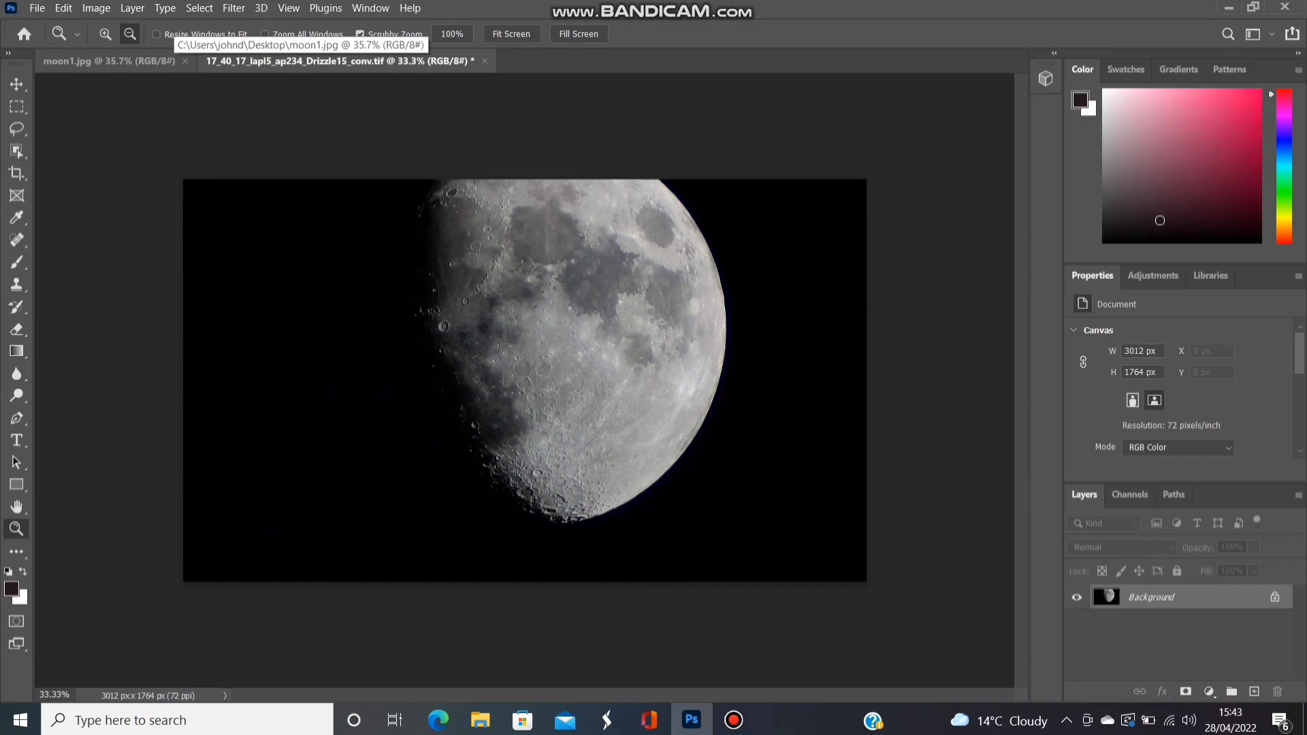
left_click(109, 60)
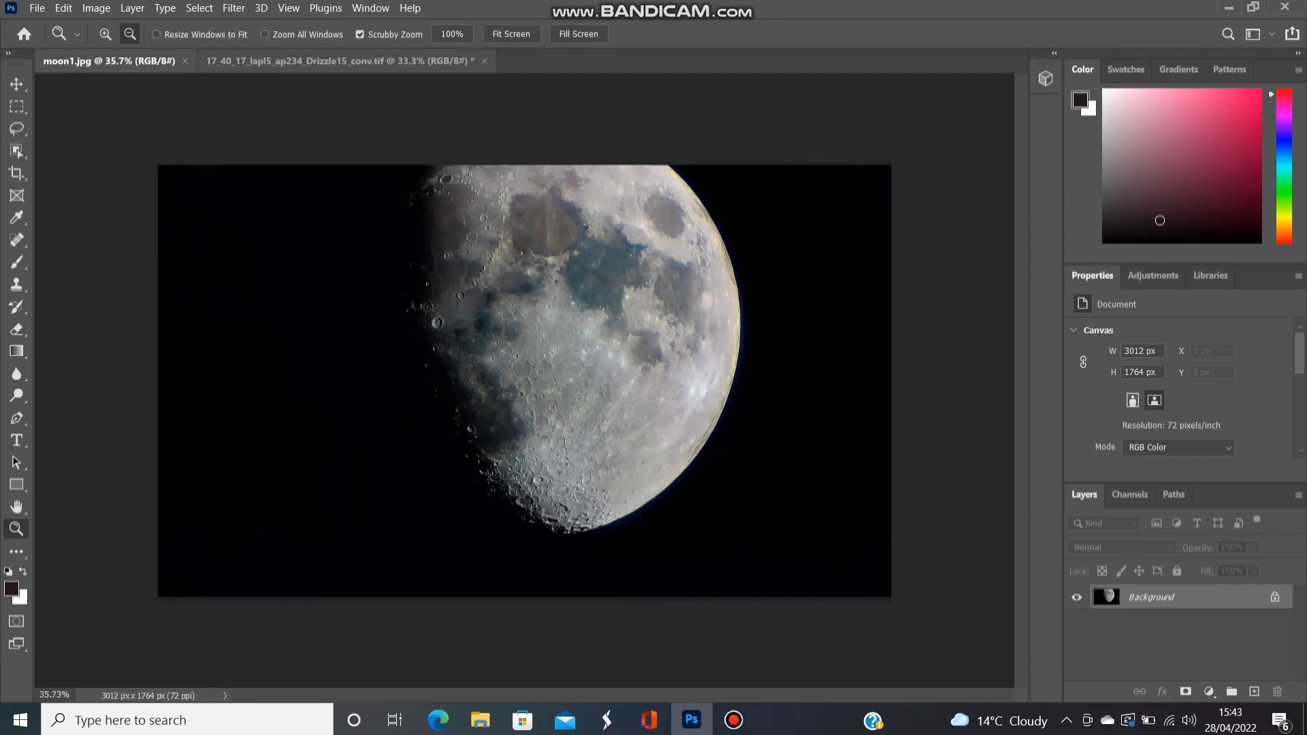
left_click(341, 61)
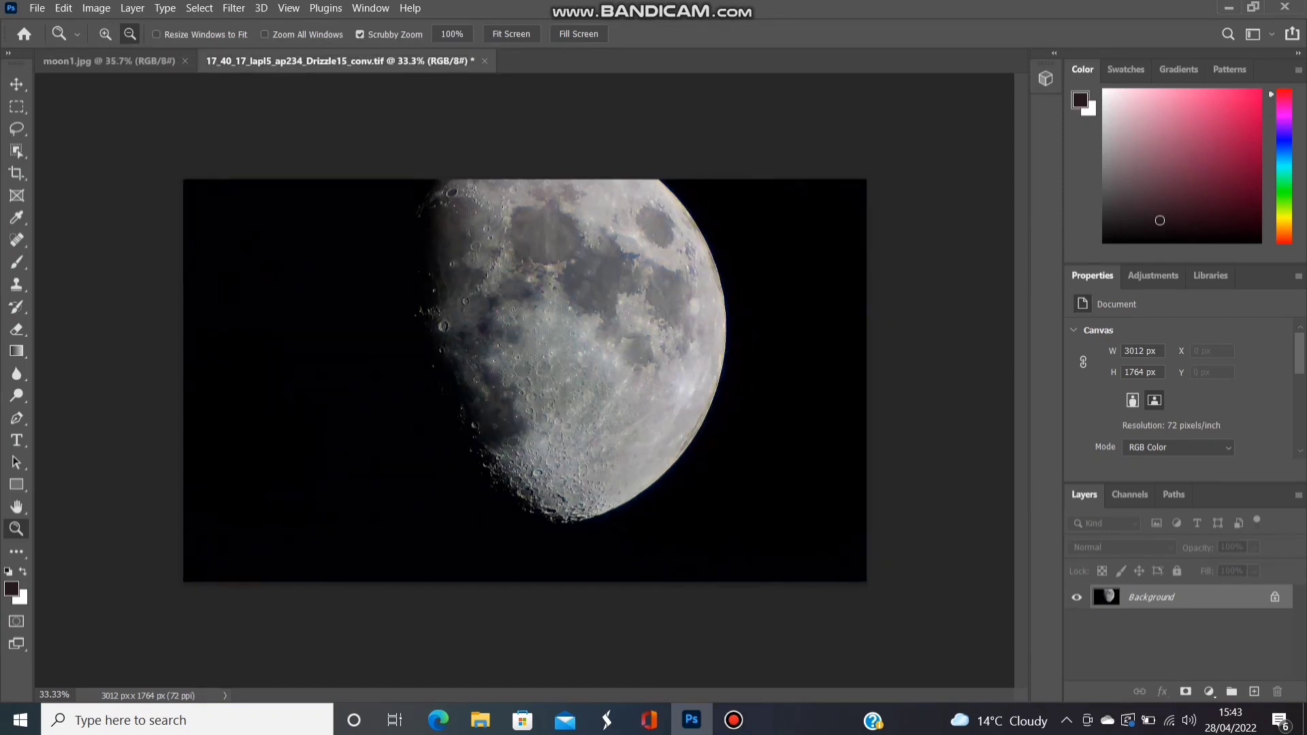